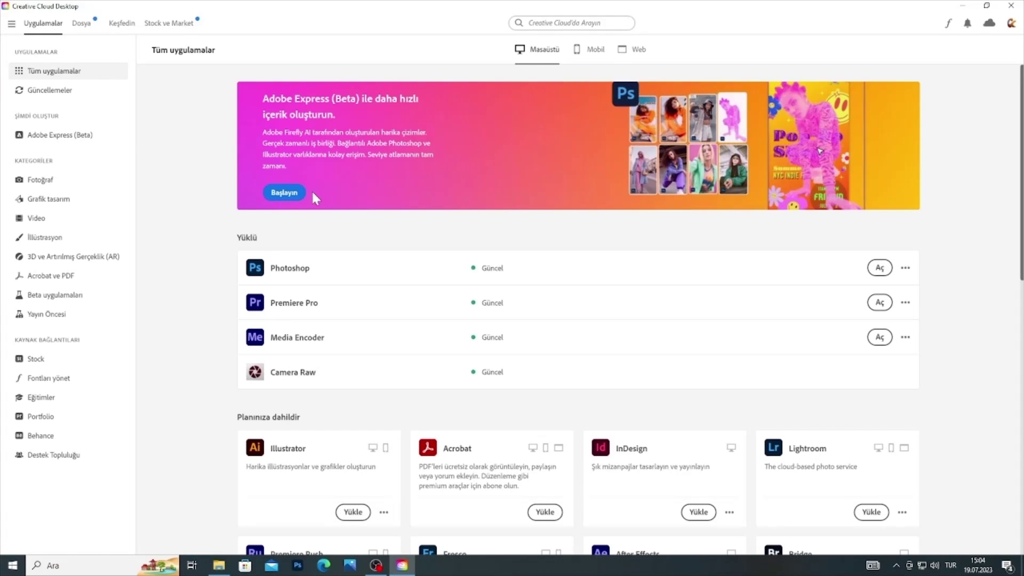
Step: Install Photoshop (Beta) from the Beta apps list in Creative Cloud, then launch it
left_click(53, 301)
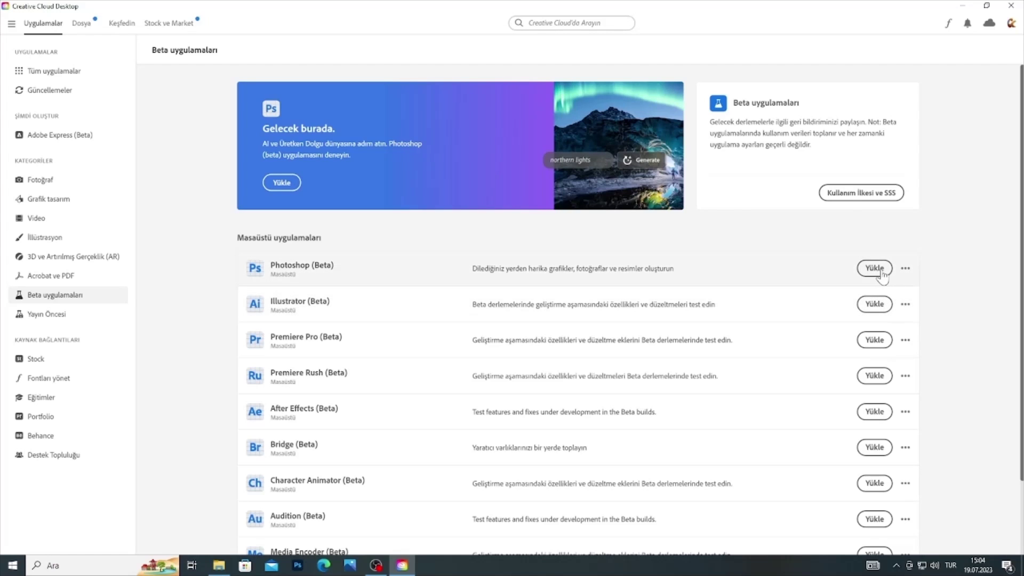
left_click(874, 270)
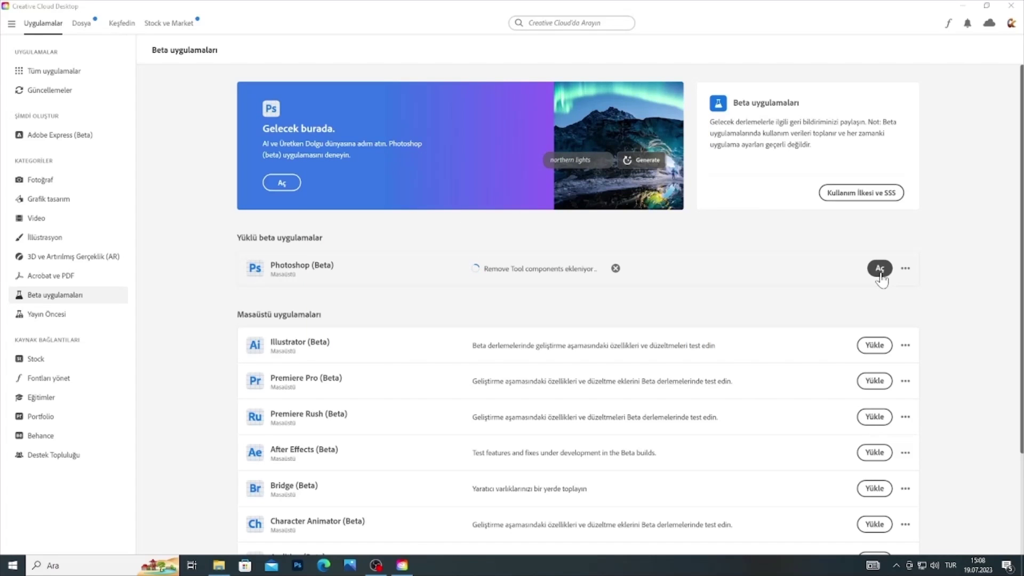
left_click(880, 269)
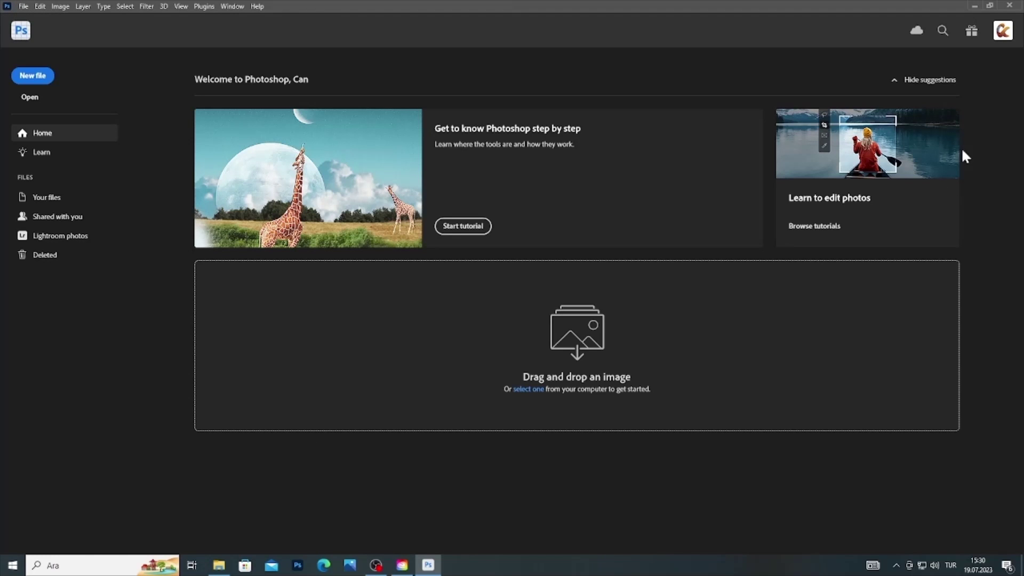
Step: Open the villa render 'a on 2.jpg' from the Desktop
left_click(22, 5)
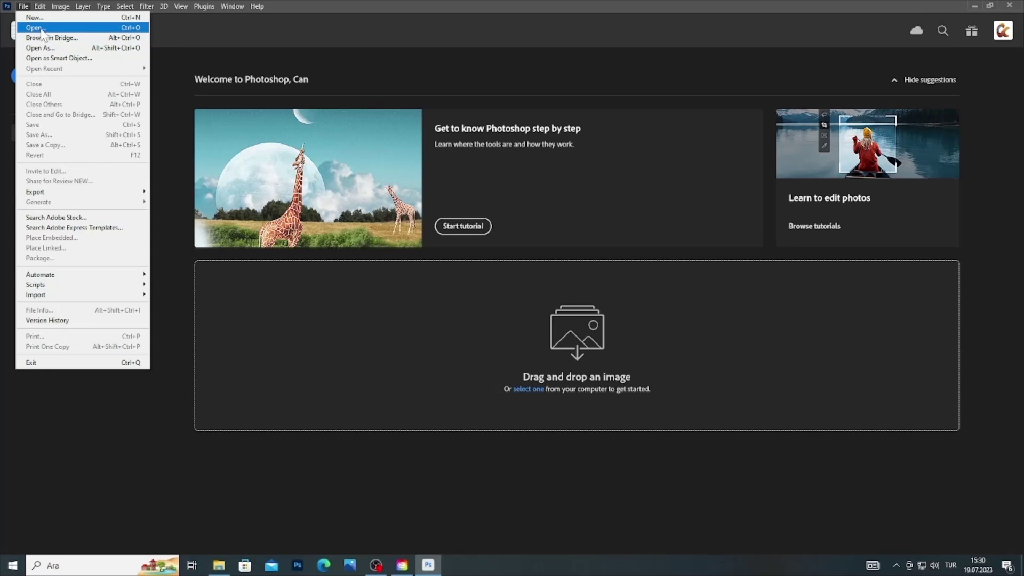
left_click(42, 29)
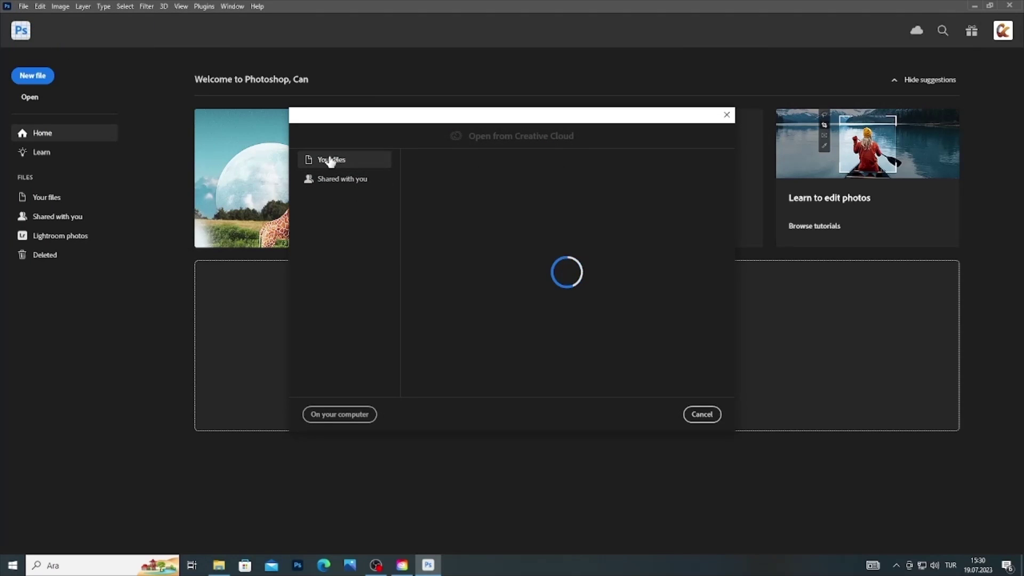
left_click(342, 415)
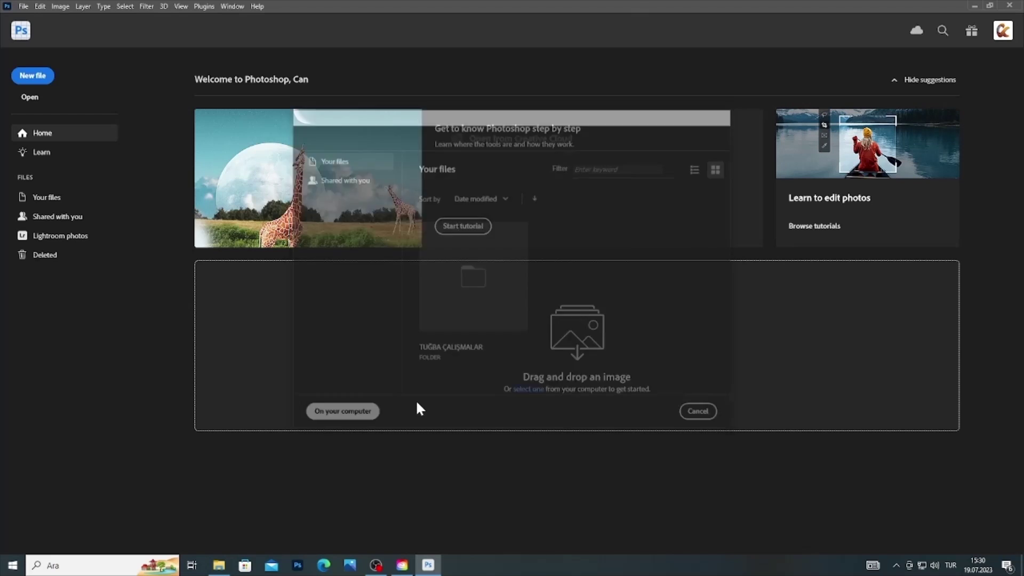
left_click(46, 83)
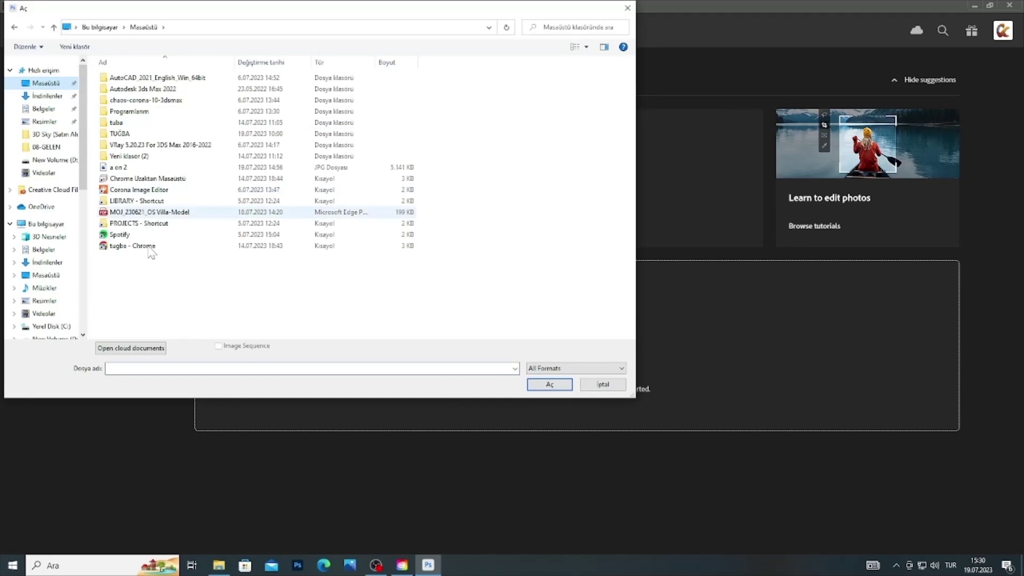
left_click(131, 168)
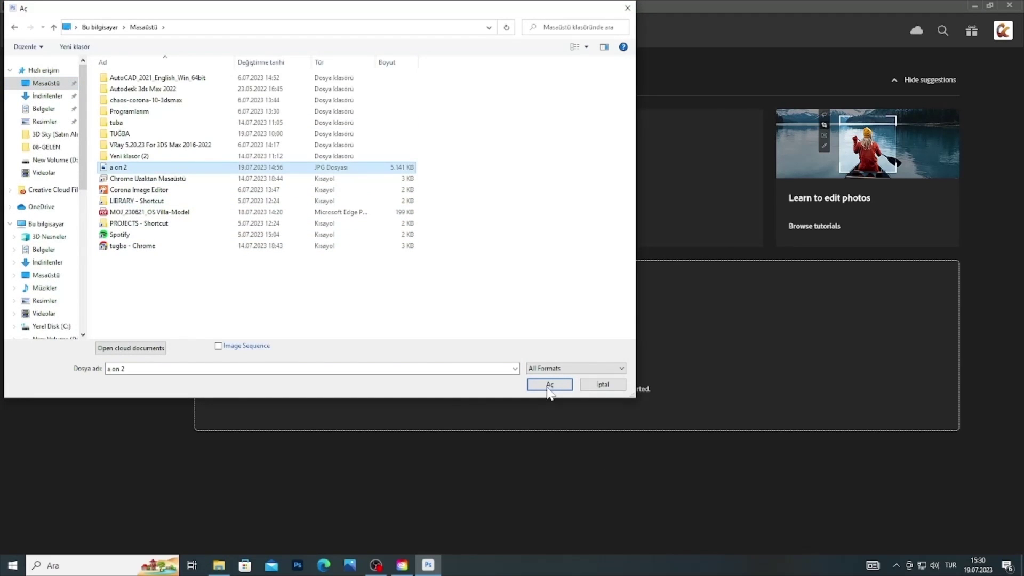
left_click(548, 387)
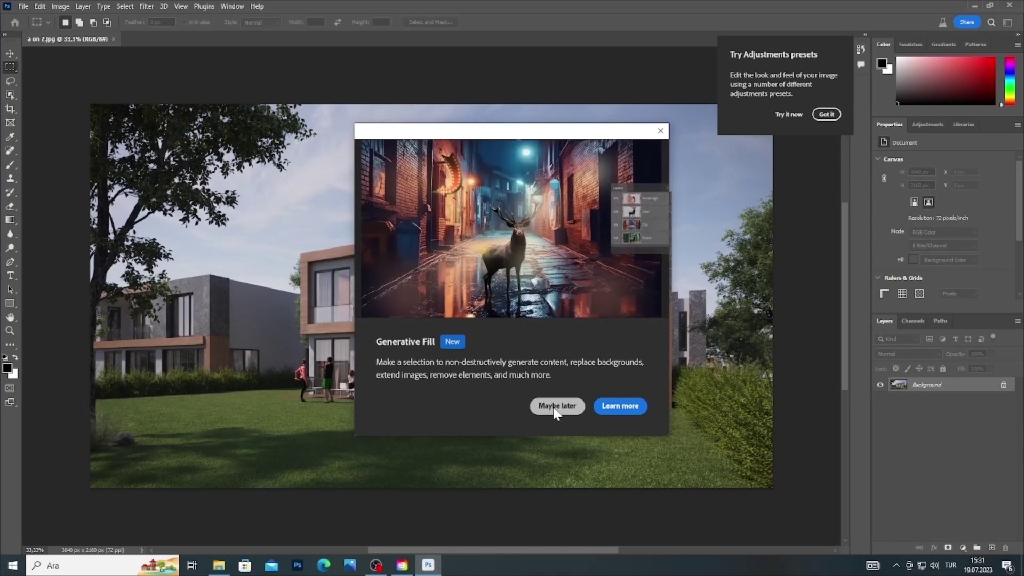
Step: Dismiss the intro tips and generate a dog on the selected sun lounger with prompt 'add a dogs'
left_click(554, 410)
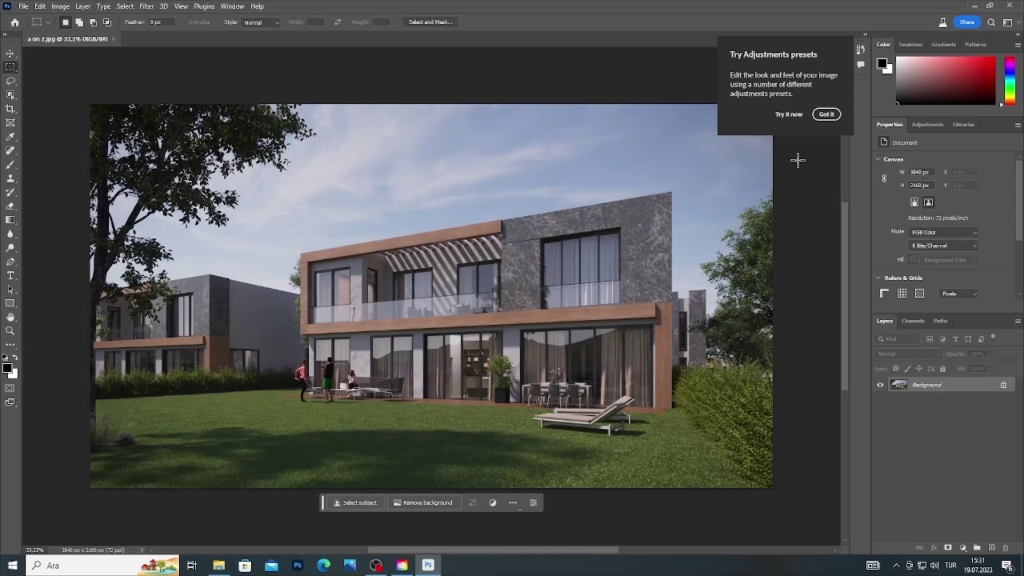
left_click(826, 114)
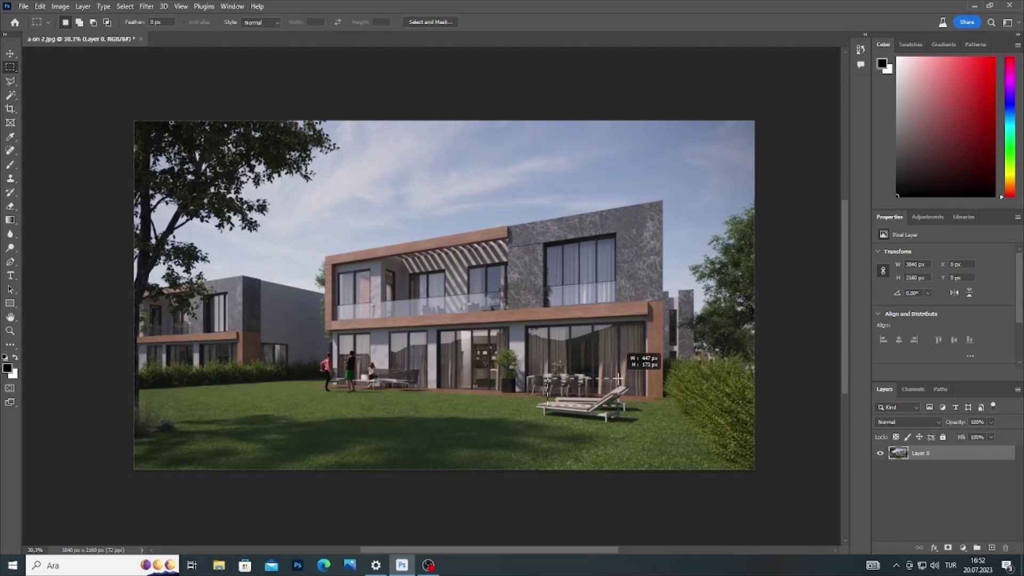
left_click_drag(618, 378, 568, 404)
left_click(491, 425)
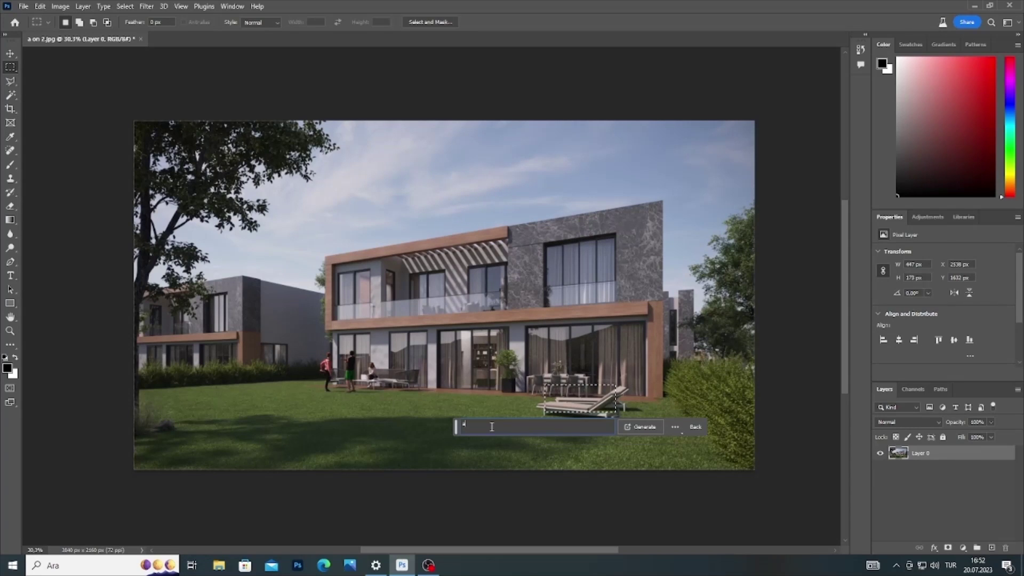
left_click(491, 427)
type("dd a d")
type("ogs")
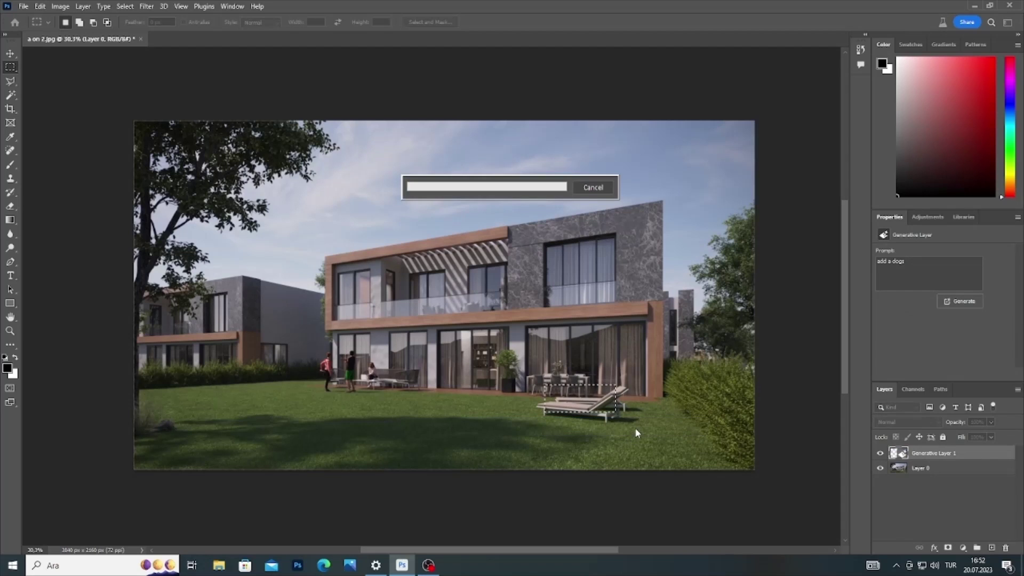
left_click(635, 427)
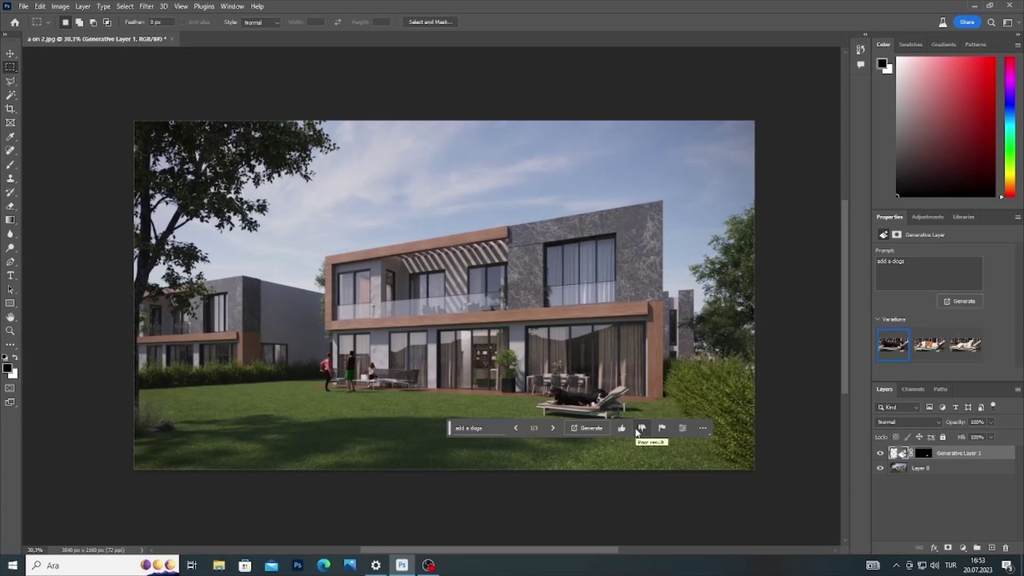
Step: Choose the third dog variation and hide Generative Layer 1
left_click(554, 430)
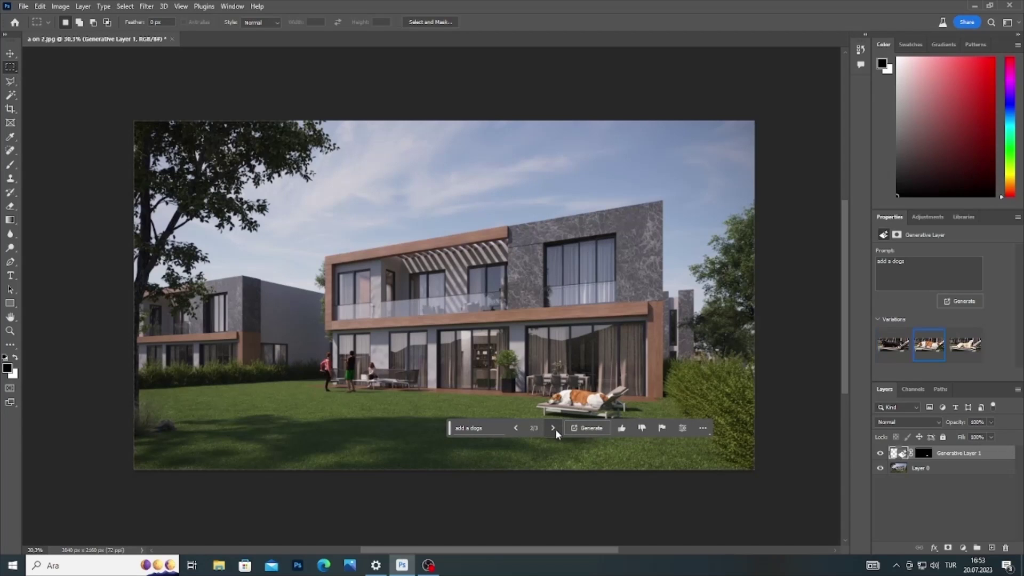
left_click(553, 428)
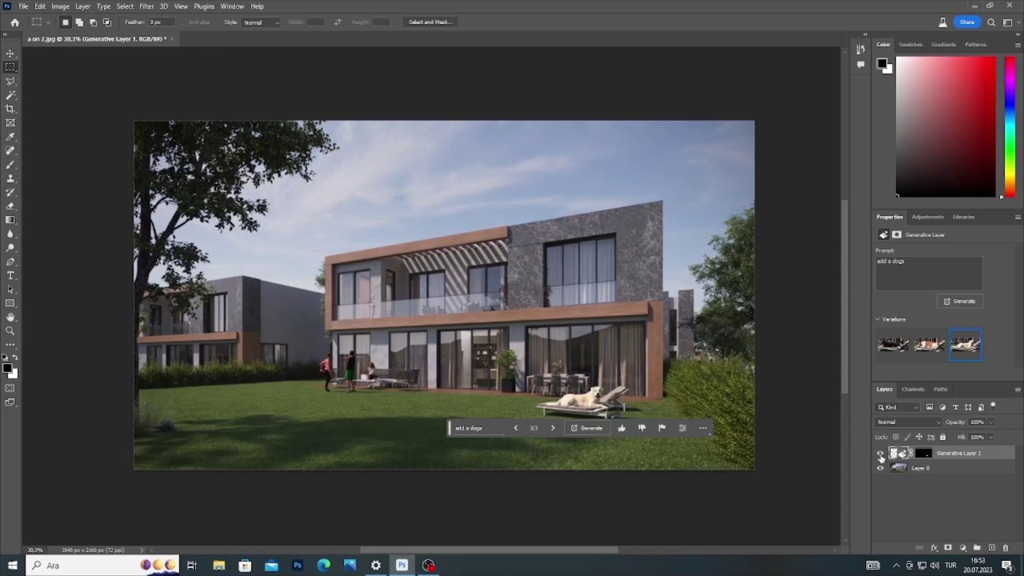
left_click(880, 454)
Step: Generate 'add a man reading a newspaper' over the sun lounger and pick variation 3
left_click_drag(544, 404, 617, 383)
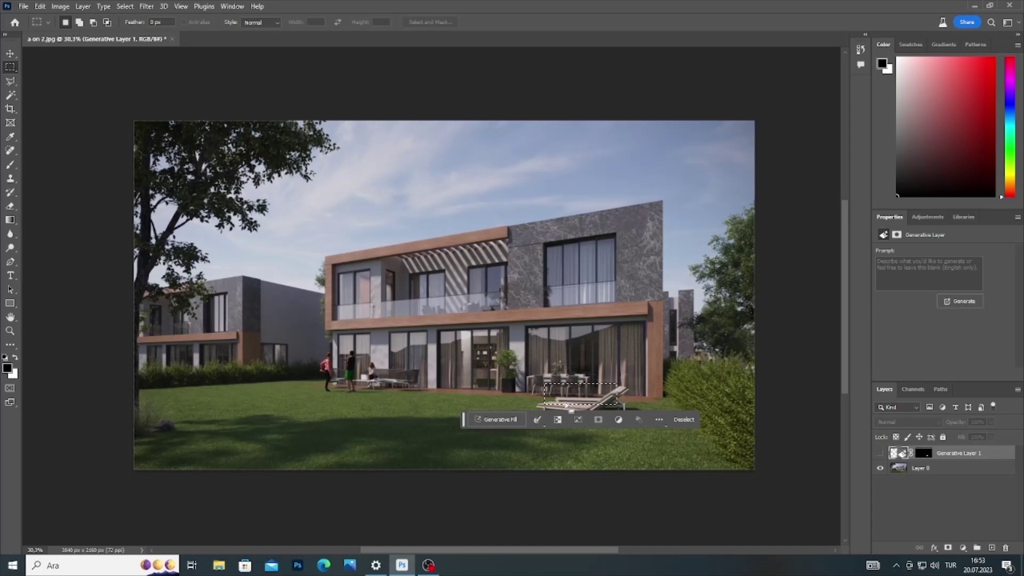
left_click(500, 420)
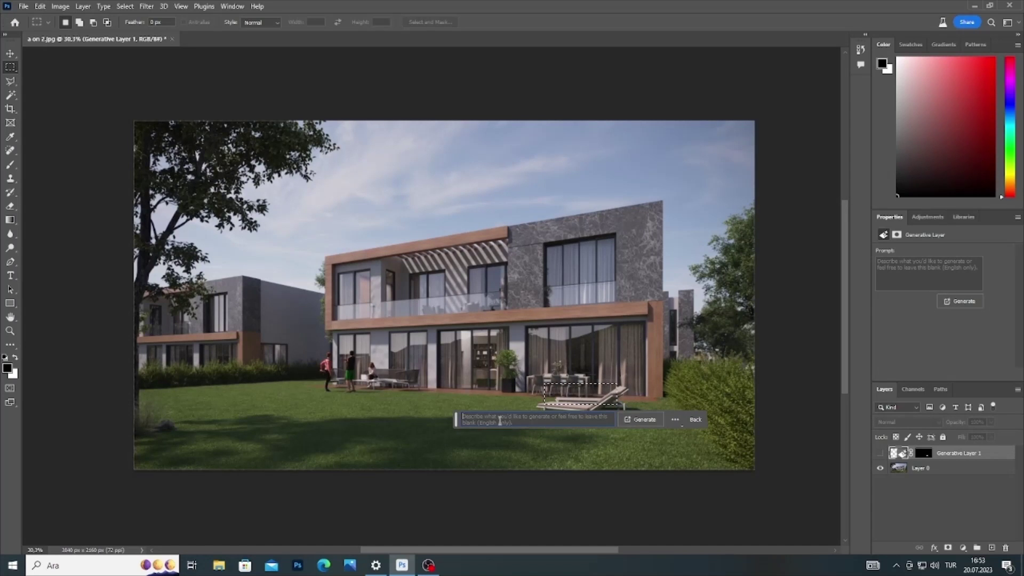
type("add a m")
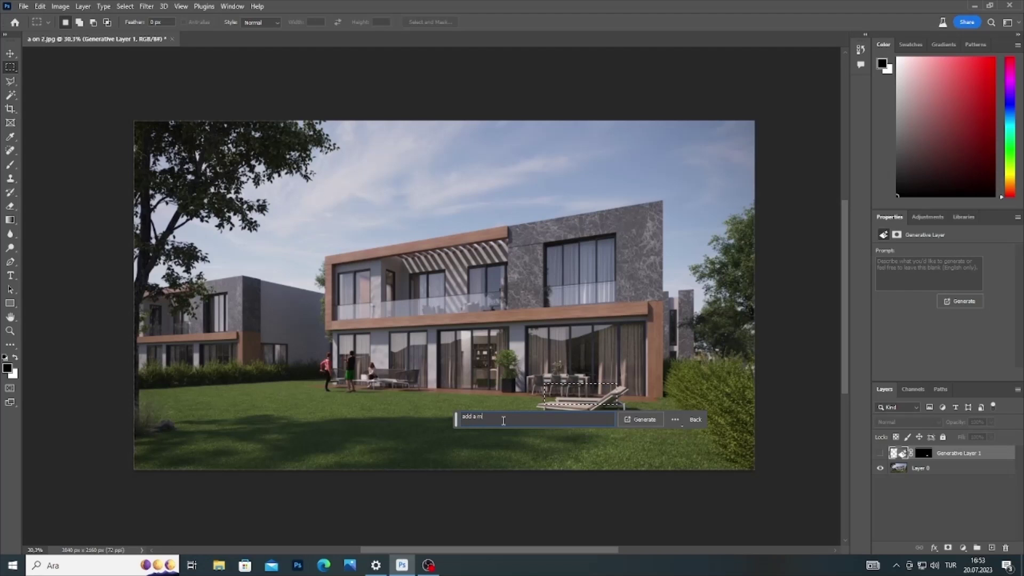
type("an r")
type("eading ")
type("a newspaper")
key("Return")
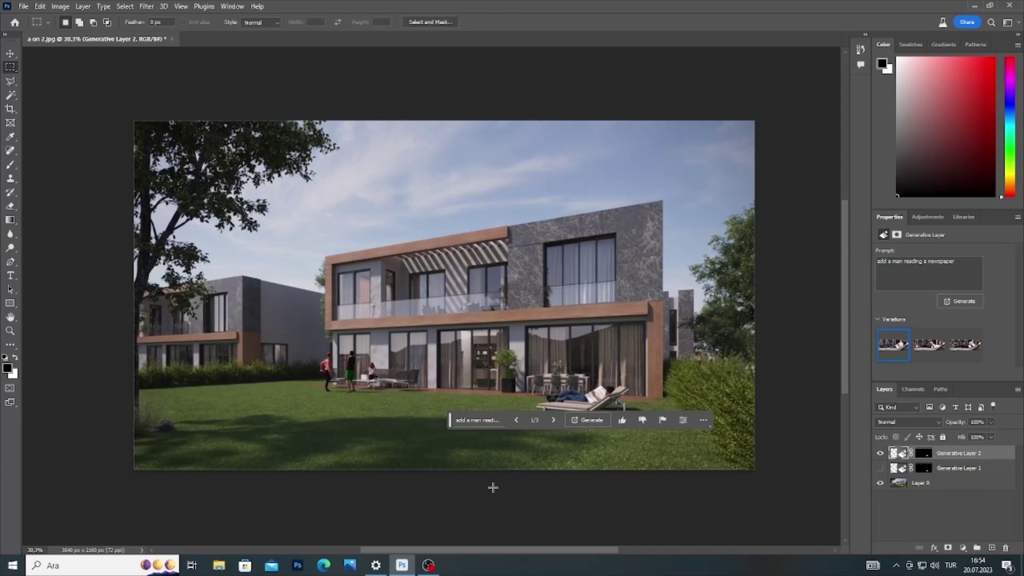
left_click(553, 420)
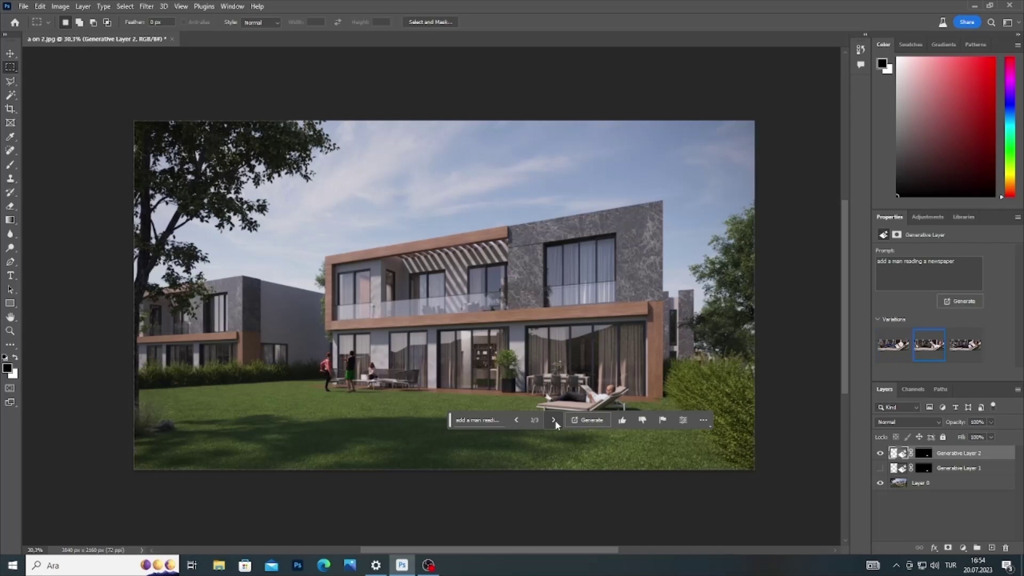
left_click(553, 421)
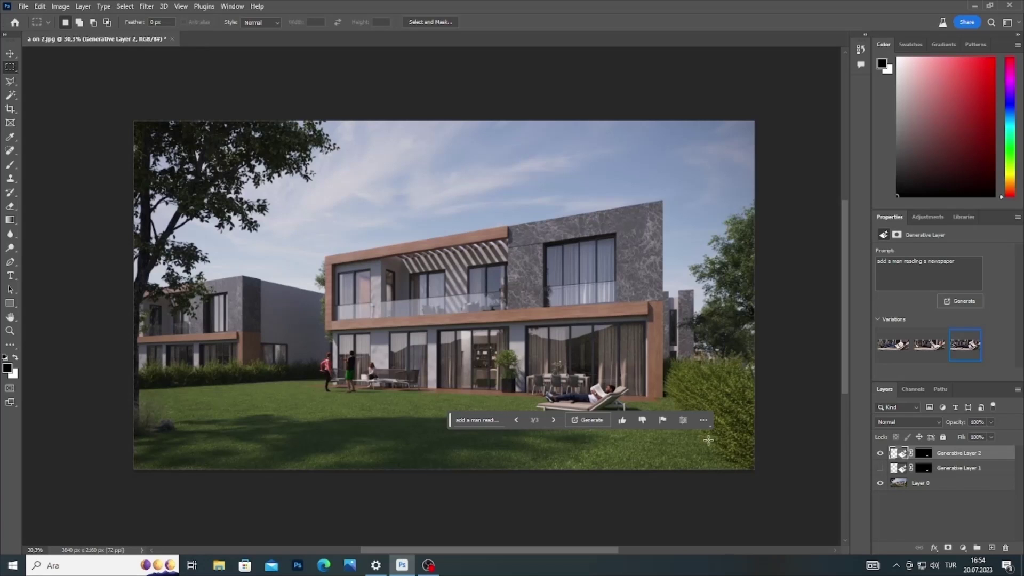
Step: Replace the prompt with 'add a sunbathing woman' and generate three new variations
left_click(483, 423)
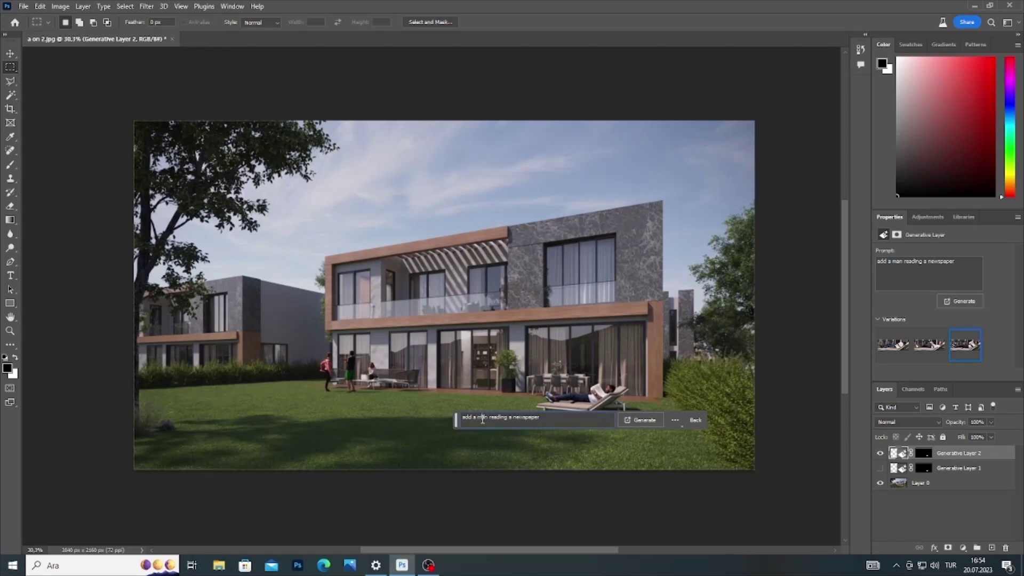
key("ctrl+a")
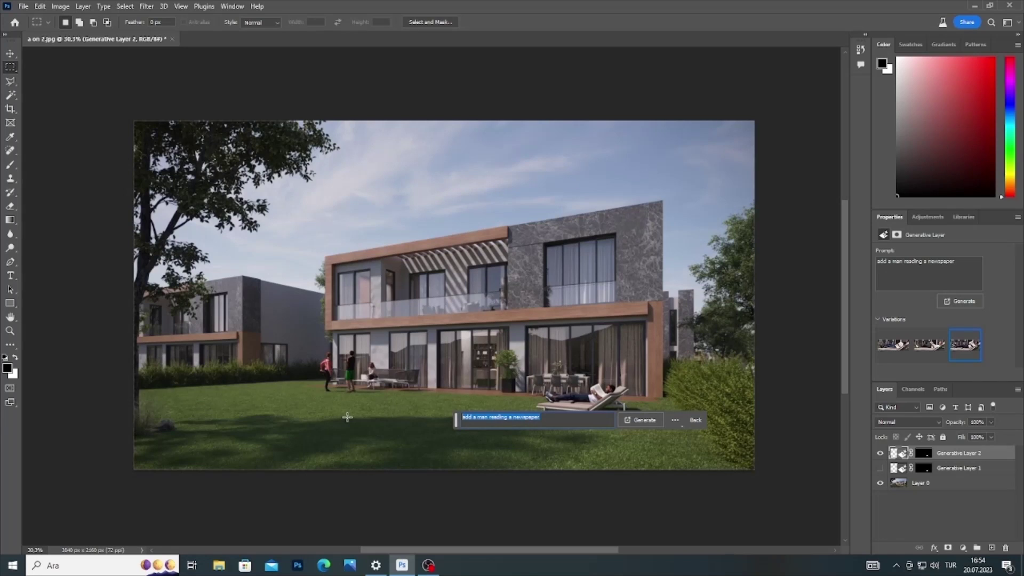
key("BackSpace")
type("add a m")
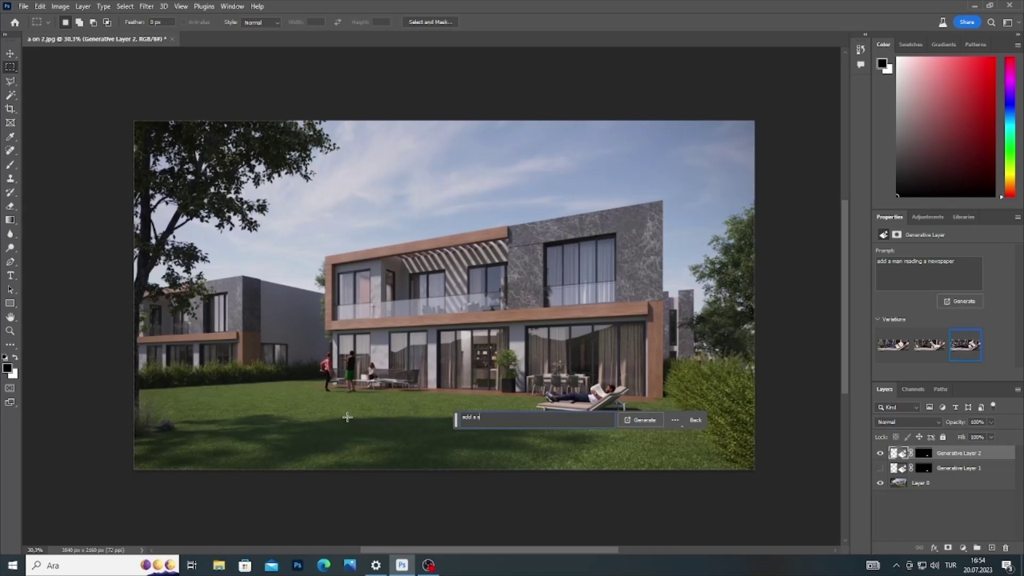
type("bat")
type("ng wo")
type("men")
key("Return")
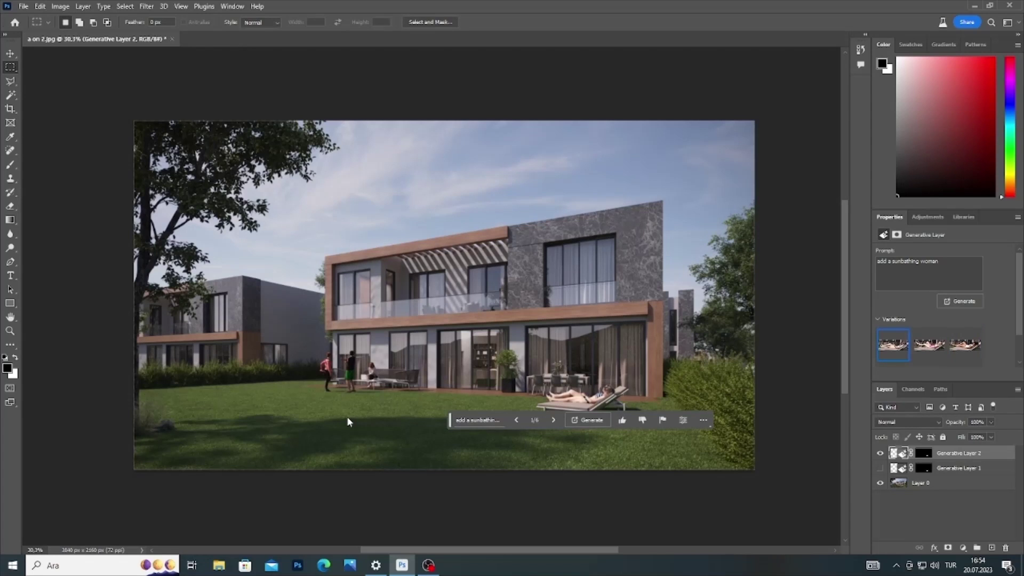
left_click(554, 420)
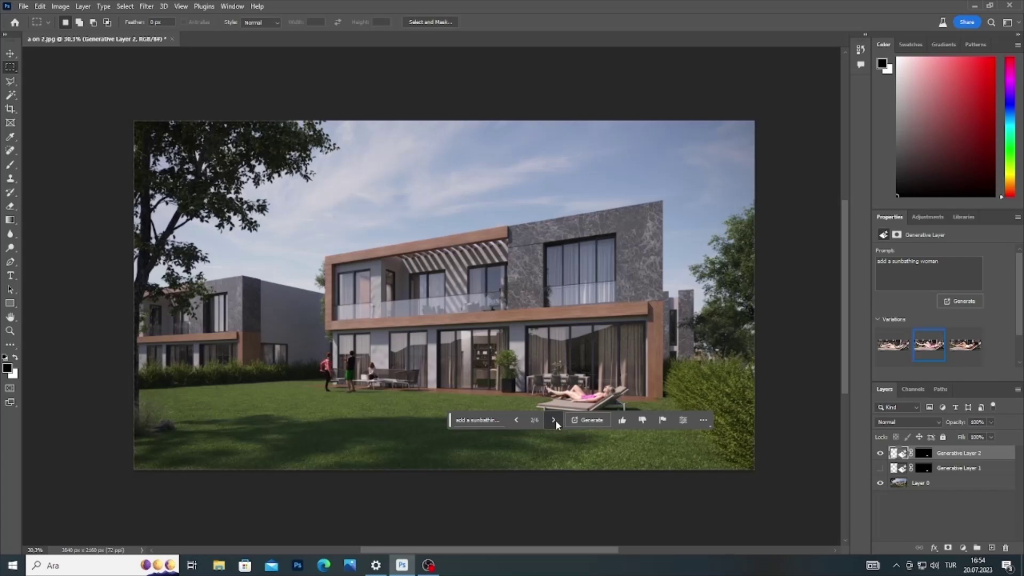
left_click(555, 420)
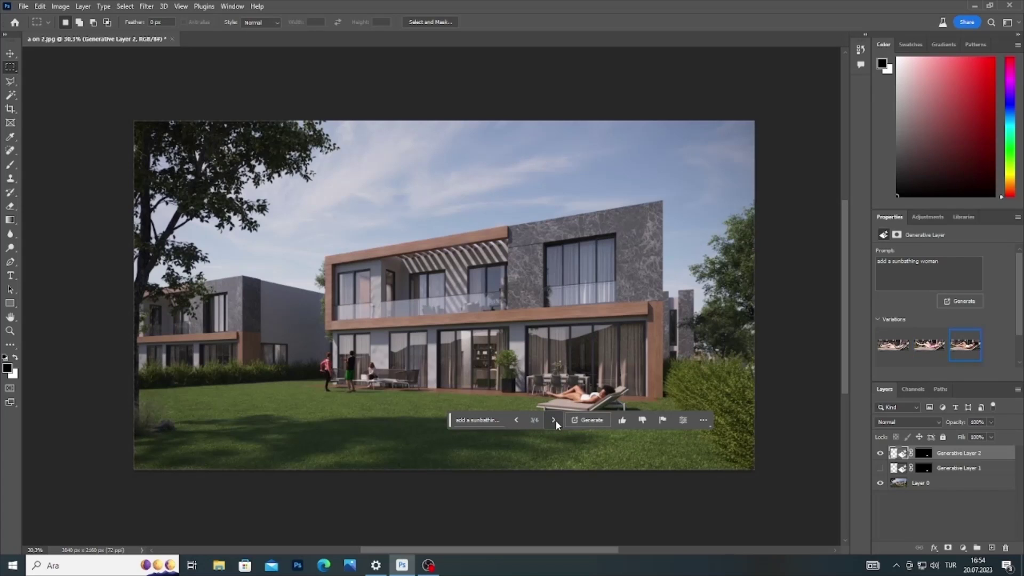
Step: Cycle through the man and woman variations, settling on the woman in the pink swimsuit
left_click(517, 420)
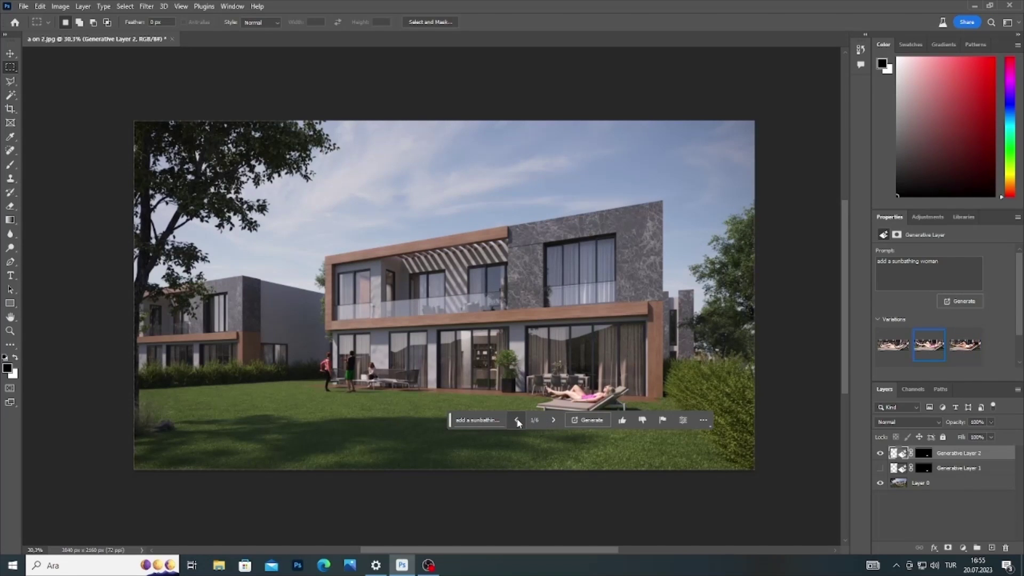
left_click(518, 423)
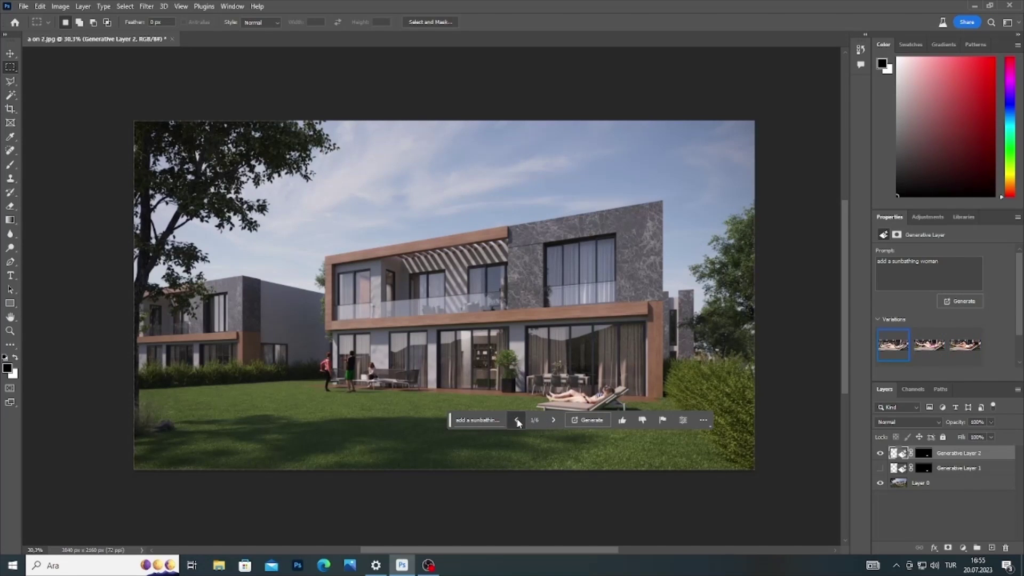
left_click(554, 421)
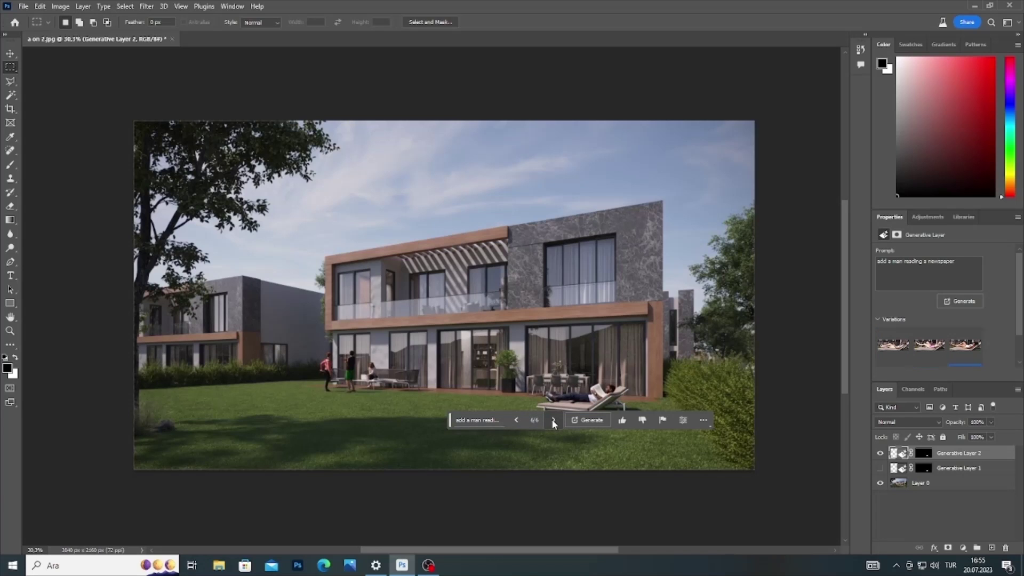
left_click(553, 421)
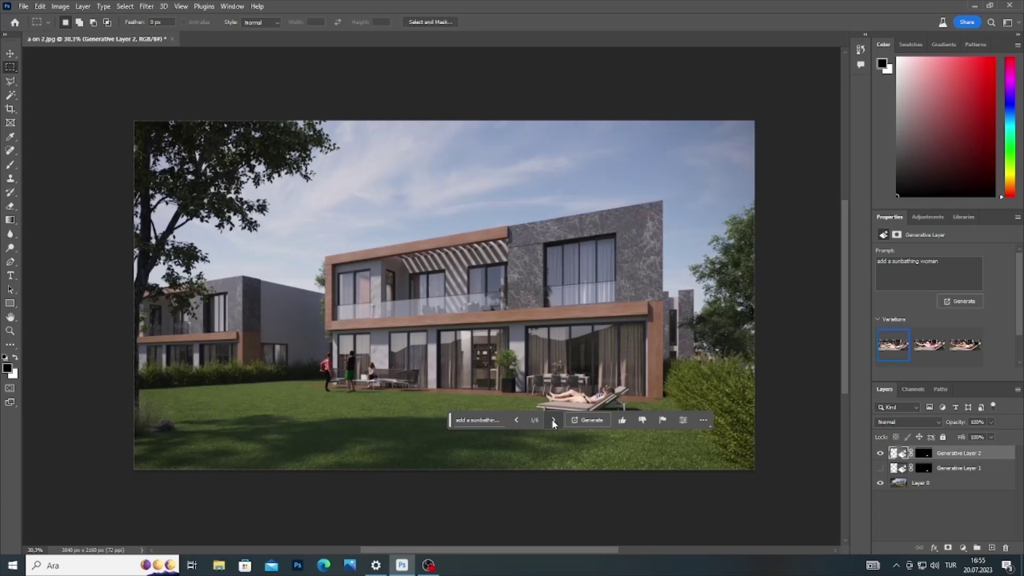
left_click(553, 421)
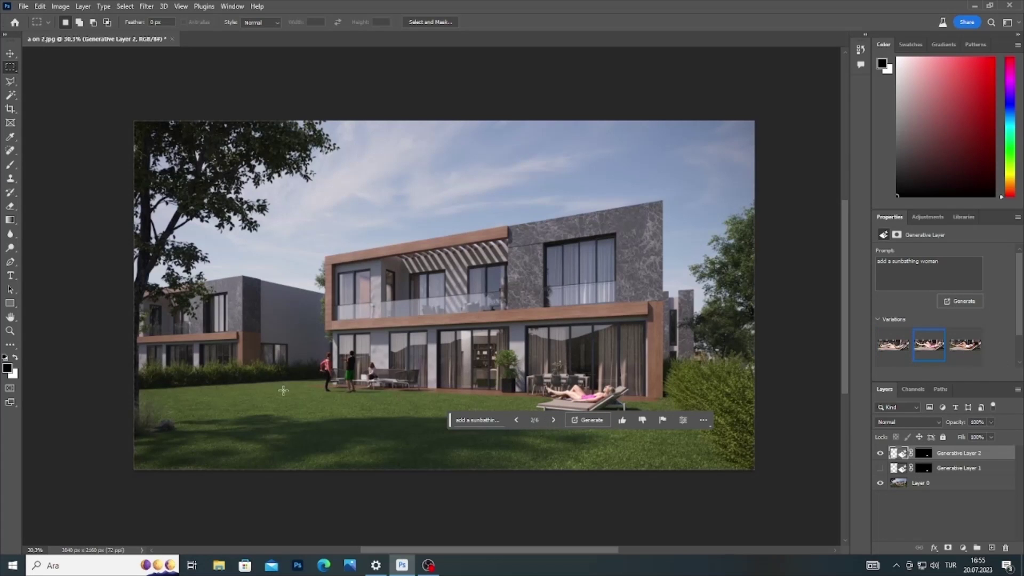
Step: Marquee an area of the front lawn and generate 'add children picnicking' there
left_click_drag(421, 457, 291, 407)
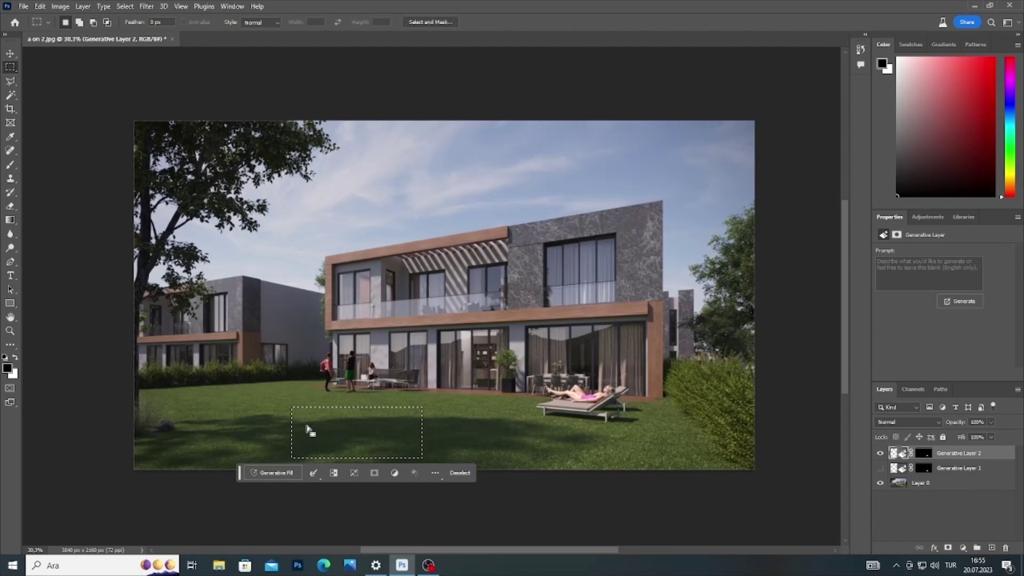
left_click(276, 474)
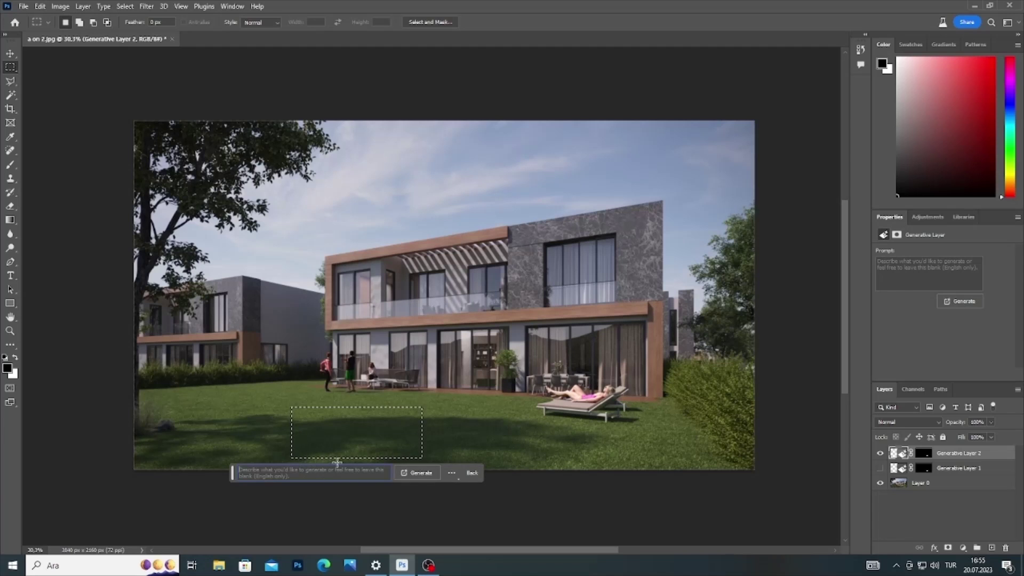
type("add")
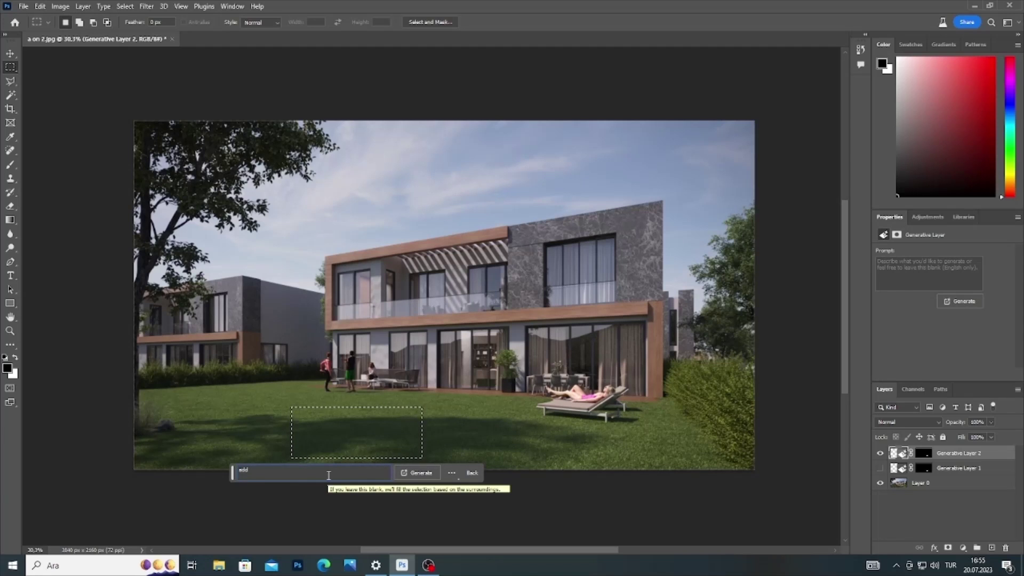
type(" child")
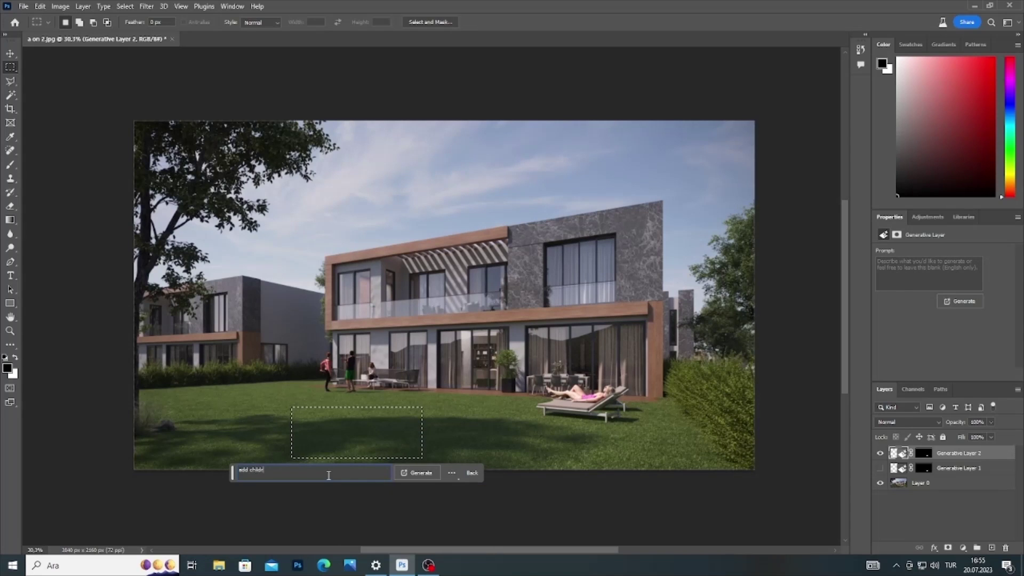
type("ren pic")
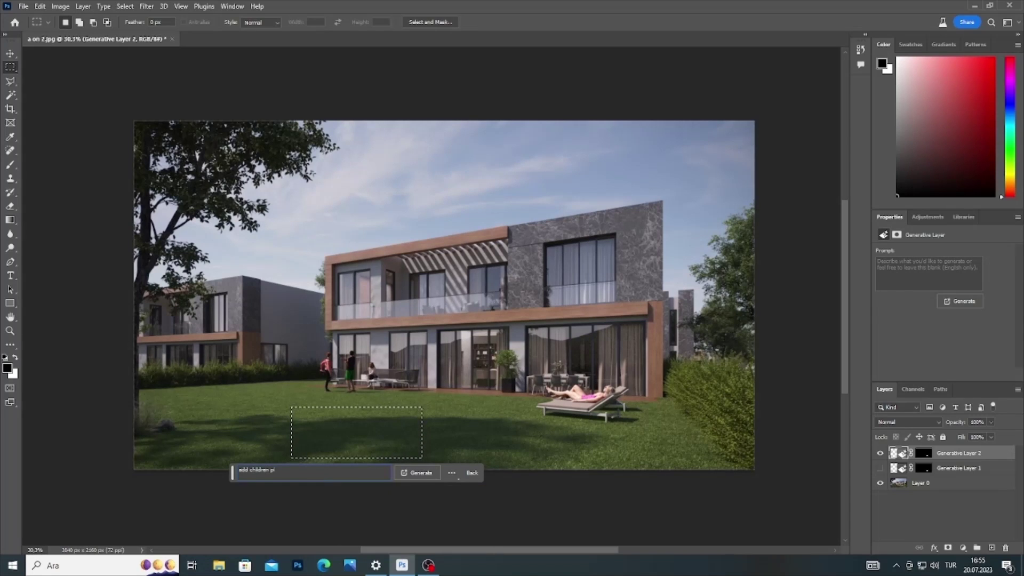
type("nicki")
type("ng")
key("Return")
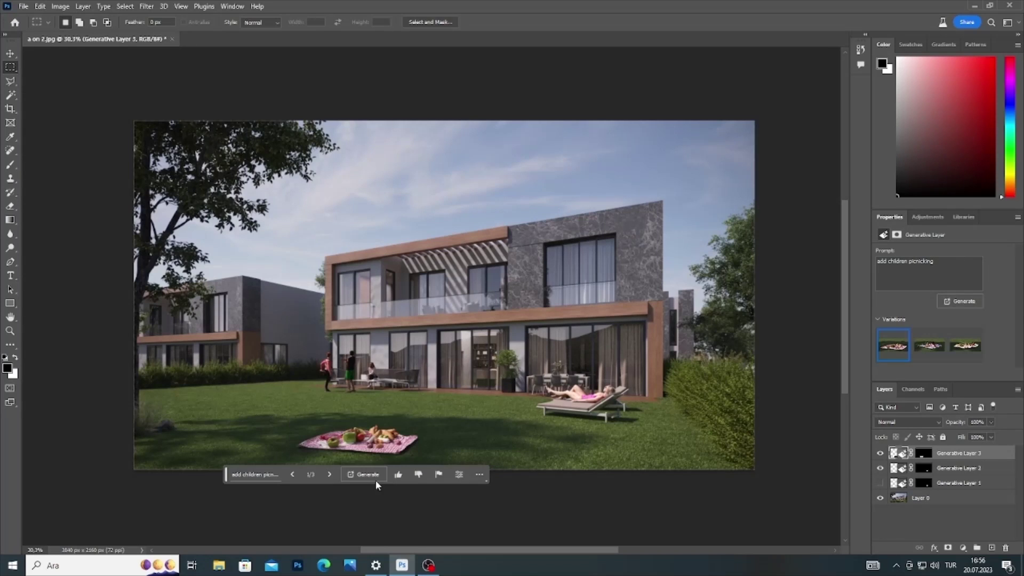
Step: Browse the picnic variations, settle on variation 2, then marquee an area on the tree
left_click(329, 474)
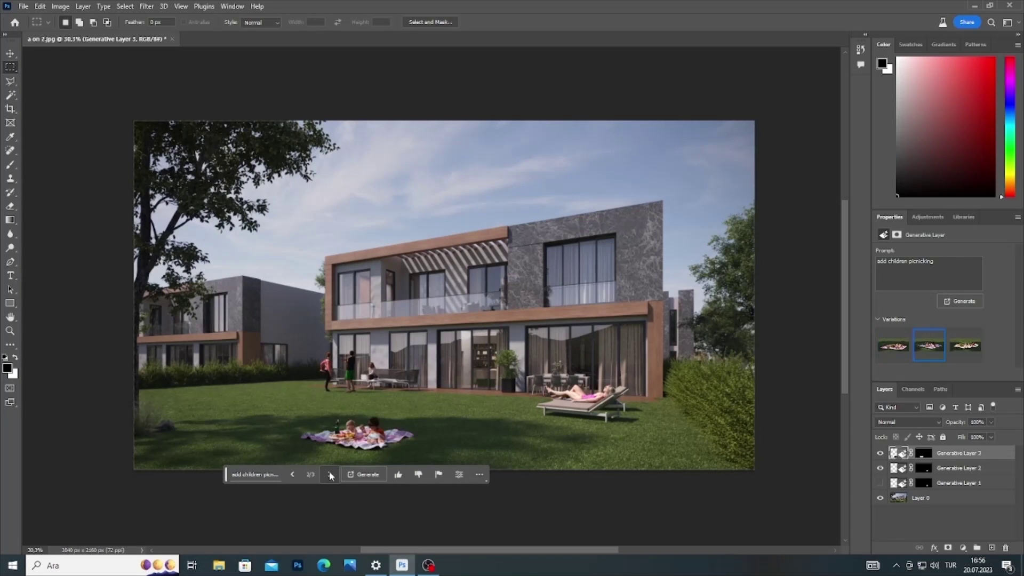
left_click(330, 474)
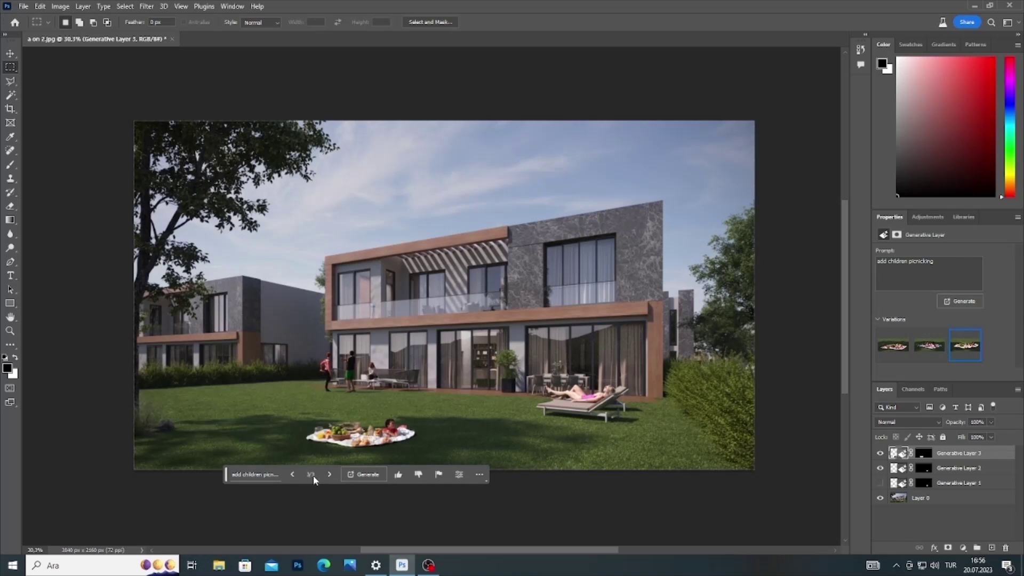
left_click(292, 474)
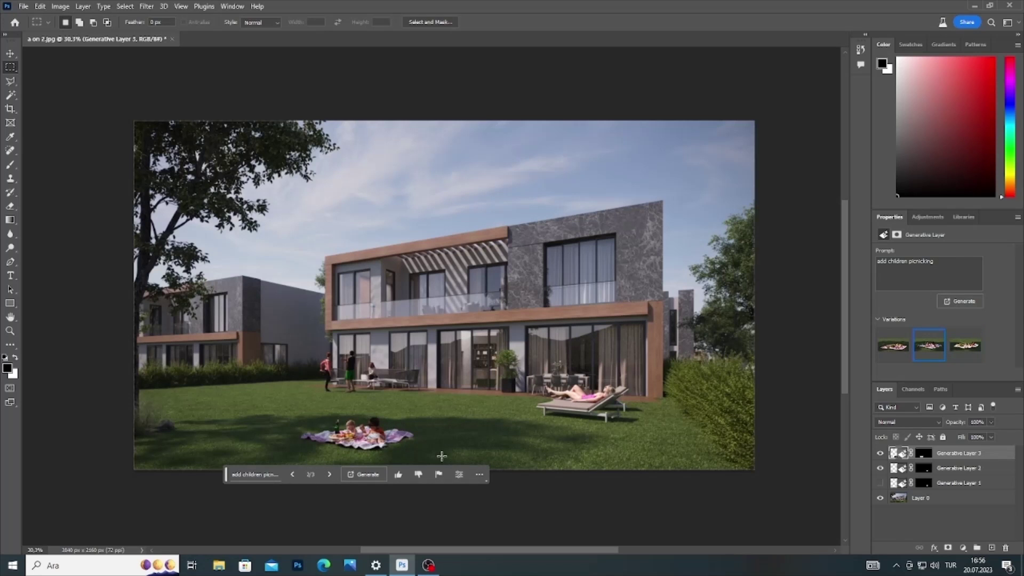
scroll(343, 451, "up", 1)
left_click(330, 473)
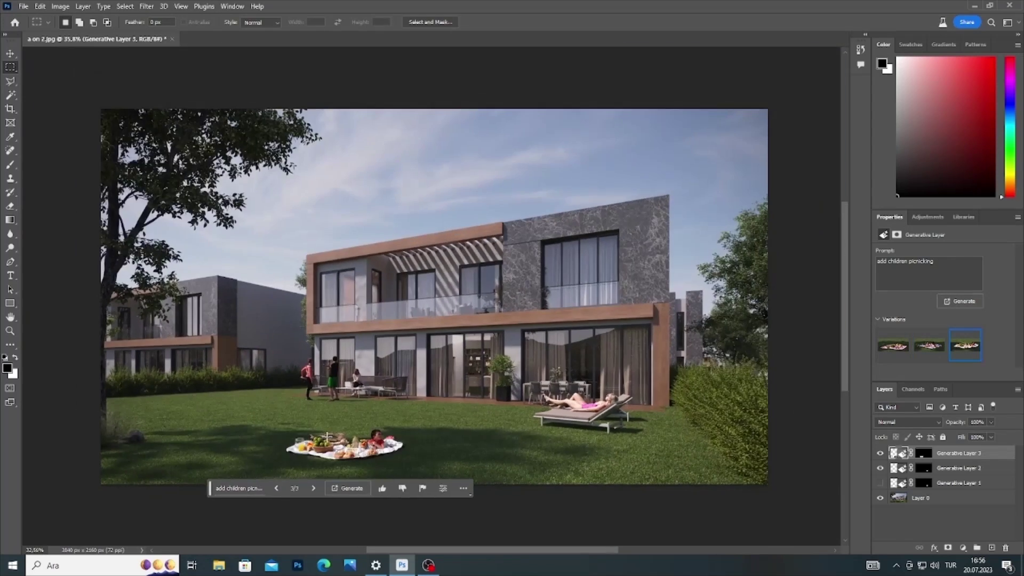
scroll(340, 452, "up", 1)
left_click(277, 488)
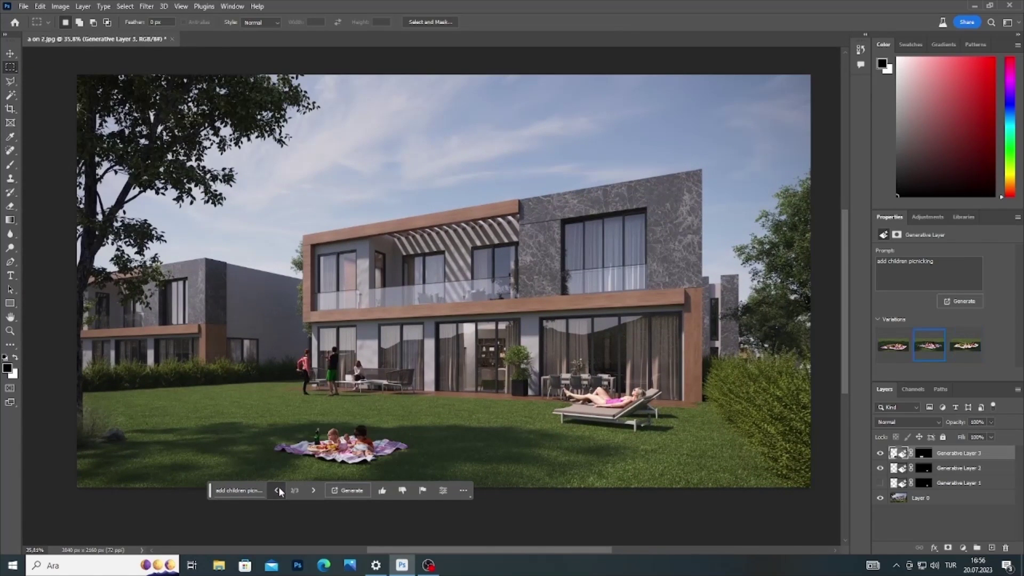
scroll(431, 425, "down", 2)
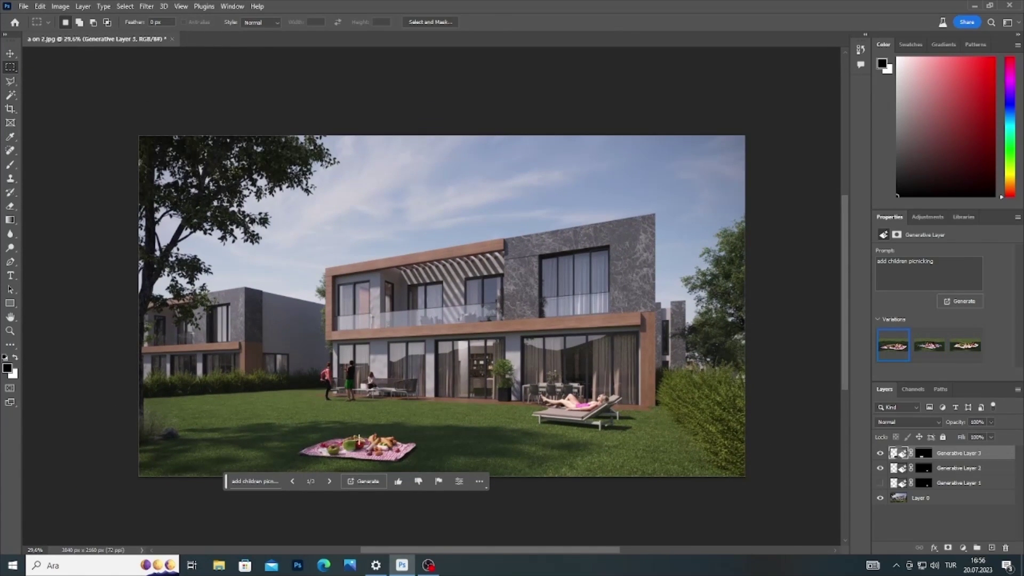
left_click(335, 481)
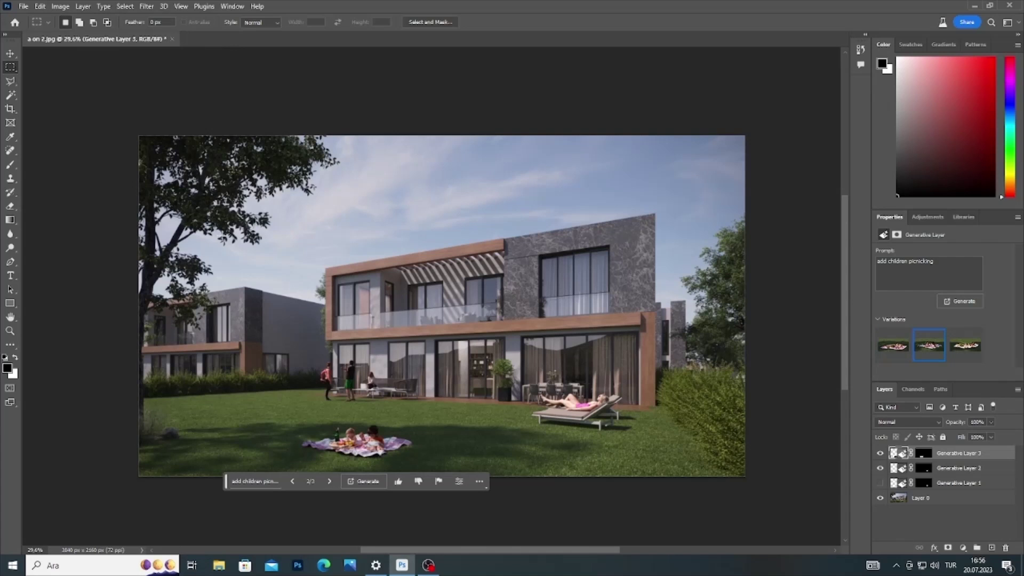
left_click_drag(222, 236, 193, 183)
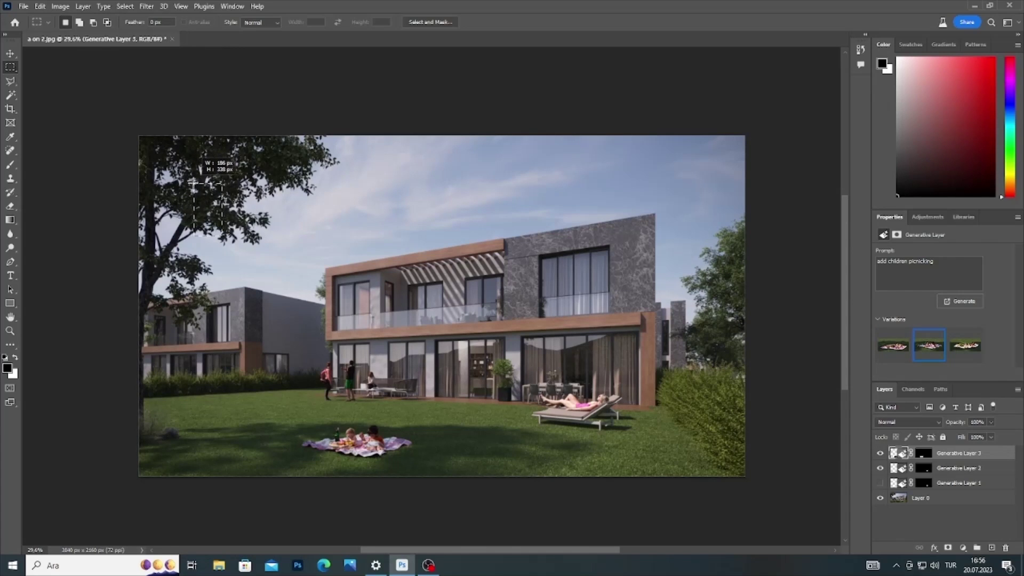
Step: Generate 'add a climbing squirrel' on the tree trunk and preview its second and third variations
left_click_drag(218, 230, 192, 243)
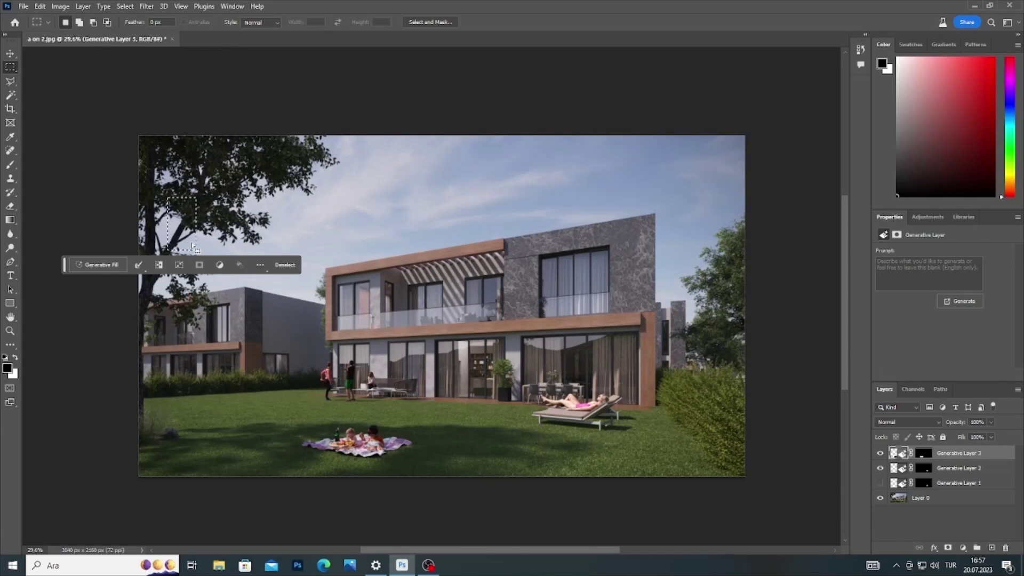
left_click(99, 265)
type("sd")
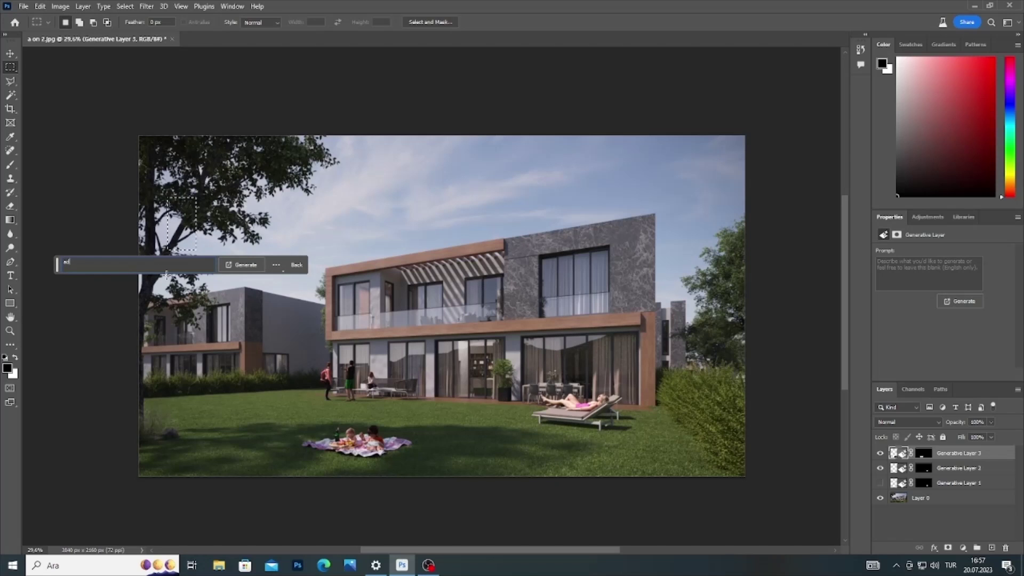
type("d a clim")
type("bing ")
type("sq")
type("u")
type("irrel")
key("Return")
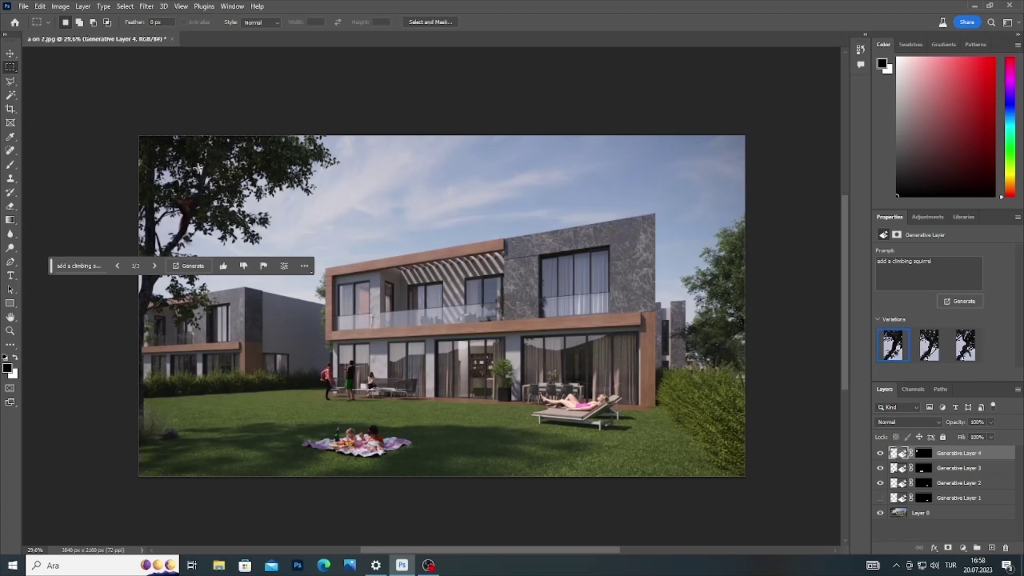
scroll(171, 193, "up", 5, "alt")
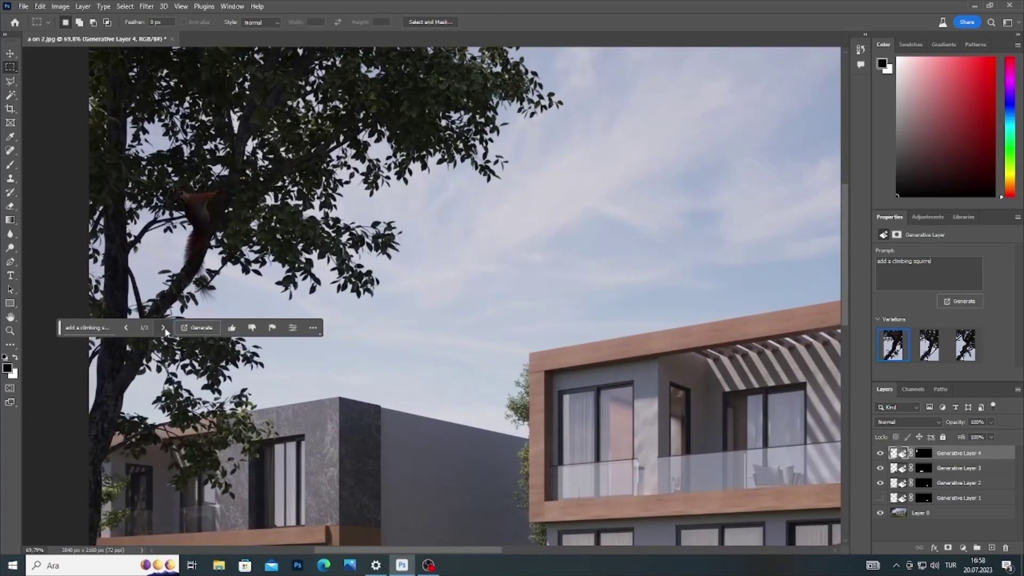
left_click(163, 327)
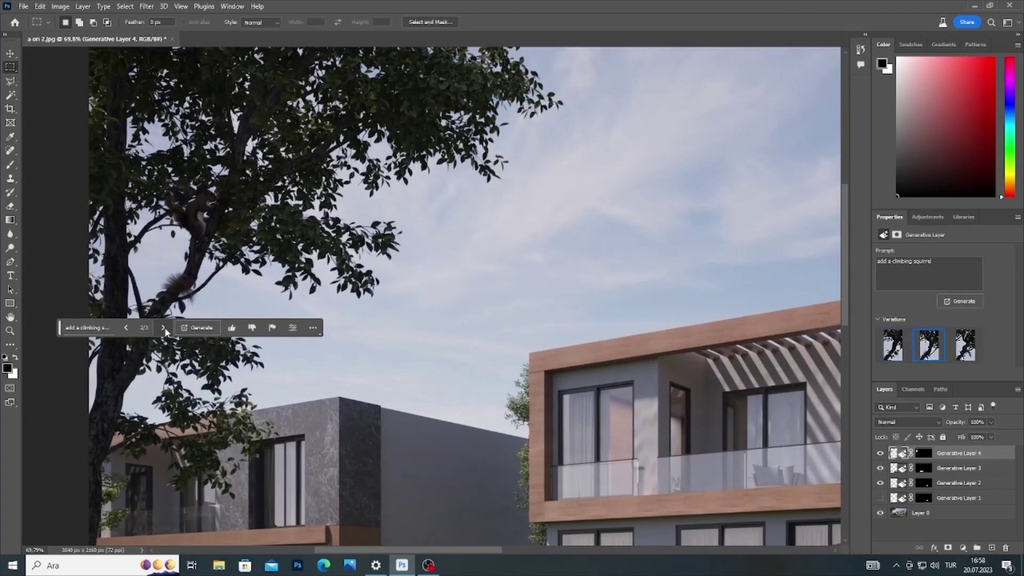
scroll(172, 245, "up", 3, "alt")
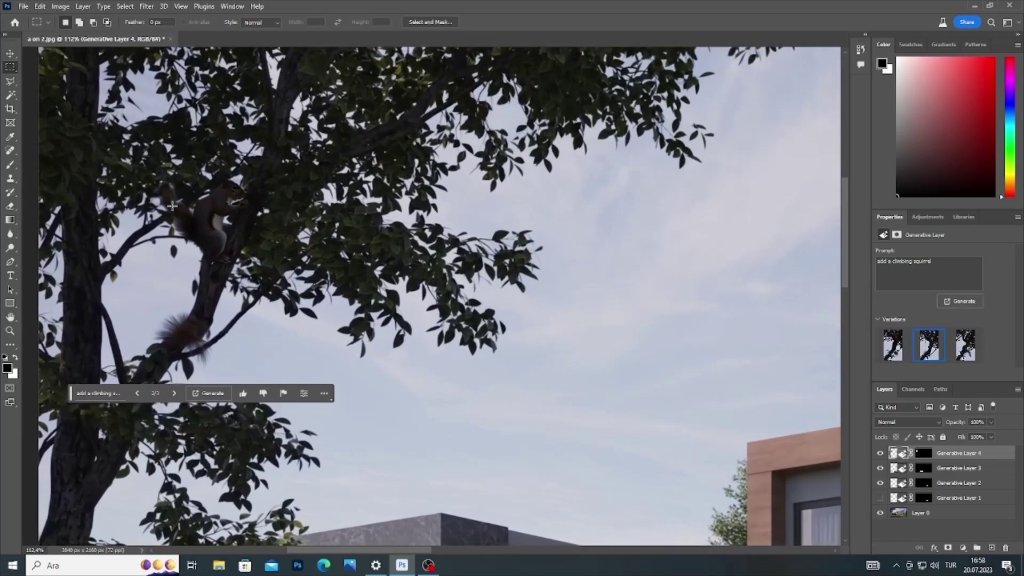
left_click(174, 393)
Step: Hide the squirrel generative layer after comparing with and without it, then select Layer 0
scroll(174, 394, "down", 1, "alt")
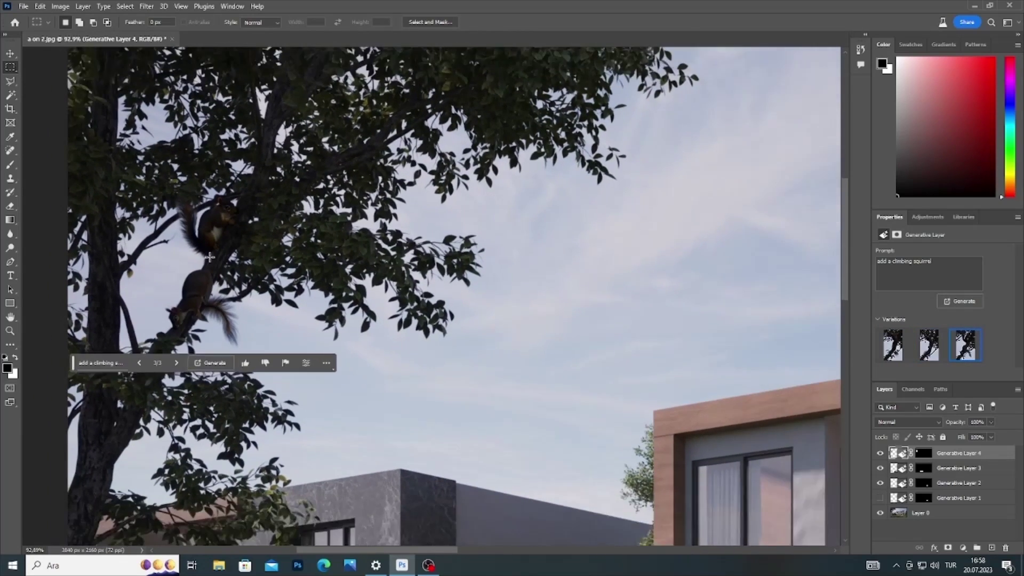
scroll(240, 320, "up", 2, "alt")
scroll(240, 320, "up", 1, "alt")
scroll(278, 273, "down", 3, "alt")
scroll(278, 273, "down", 3, "alt")
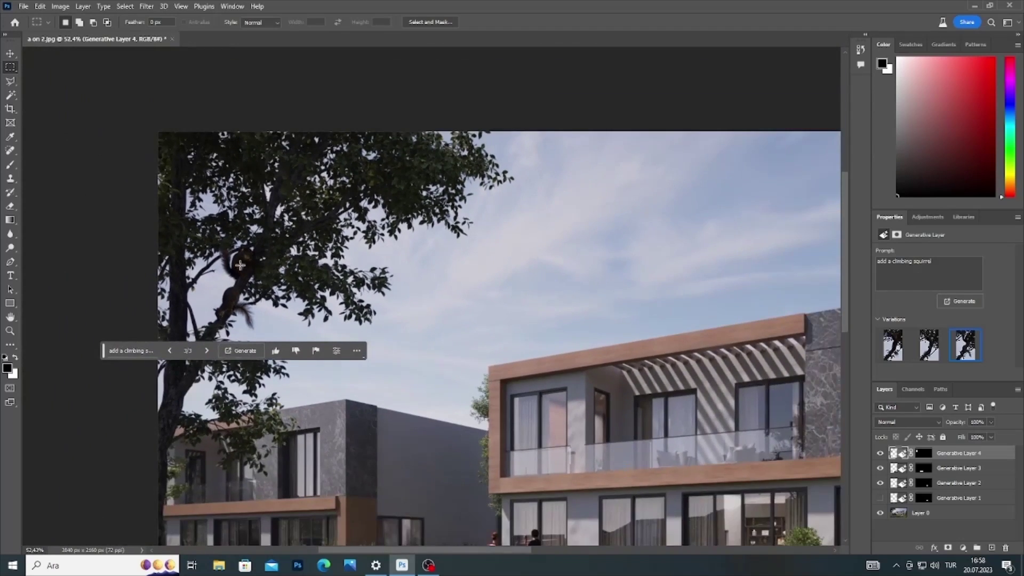
scroll(239, 264, "down", 1, "alt")
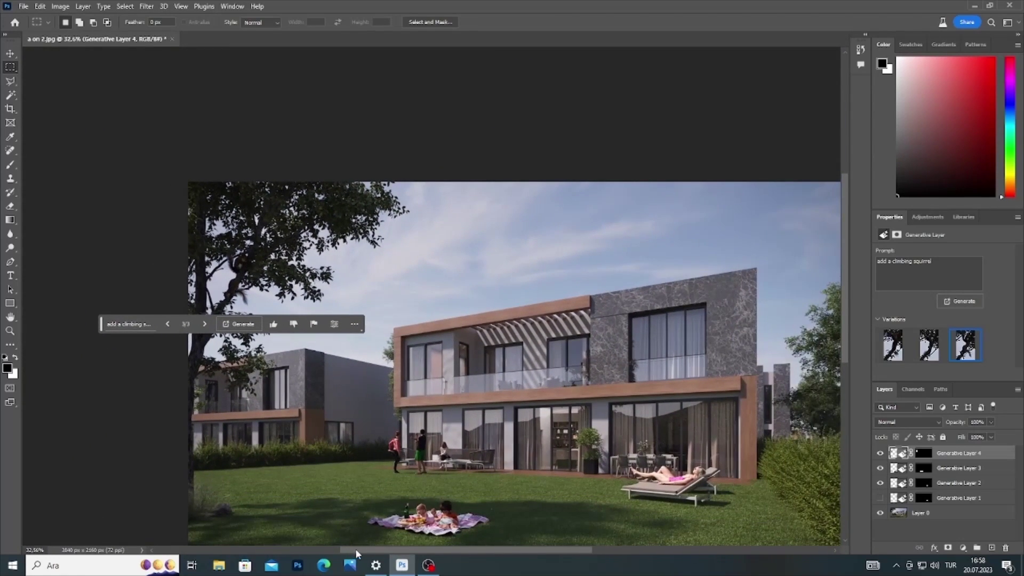
left_click_drag(355, 548, 385, 549)
scroll(426, 443, "down", 2)
scroll(465, 342, "down", 1)
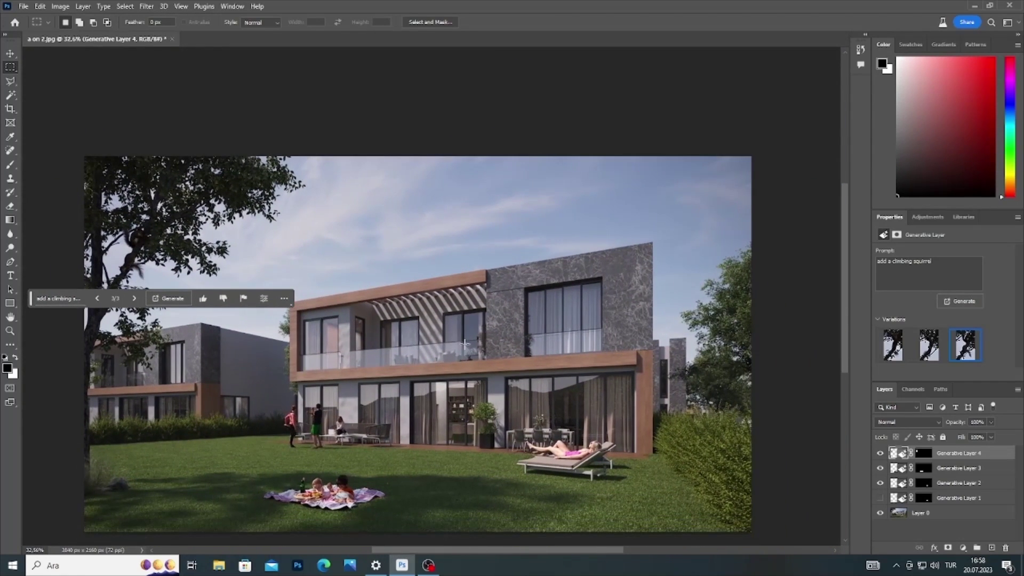
left_click(880, 453)
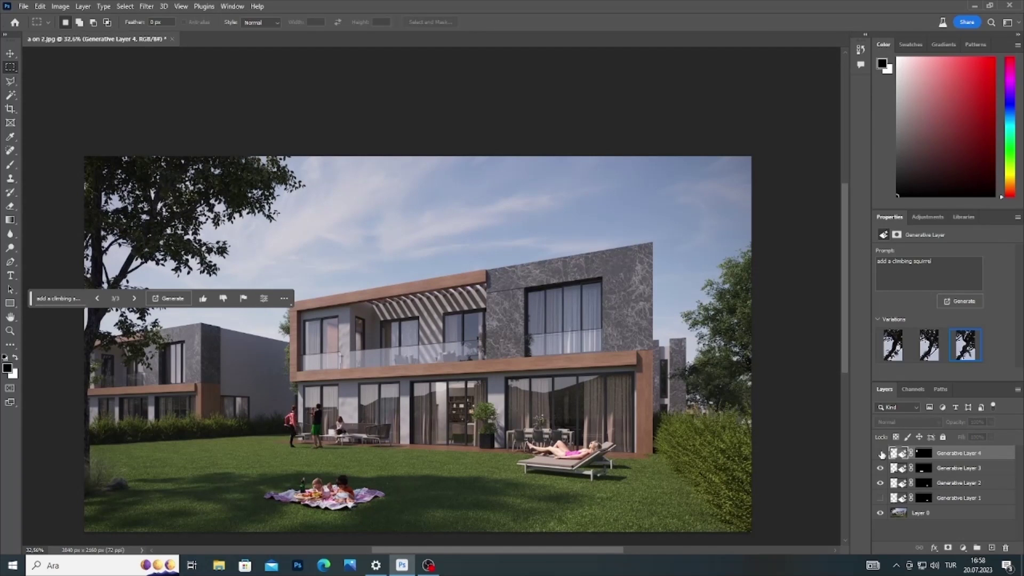
left_click(880, 453)
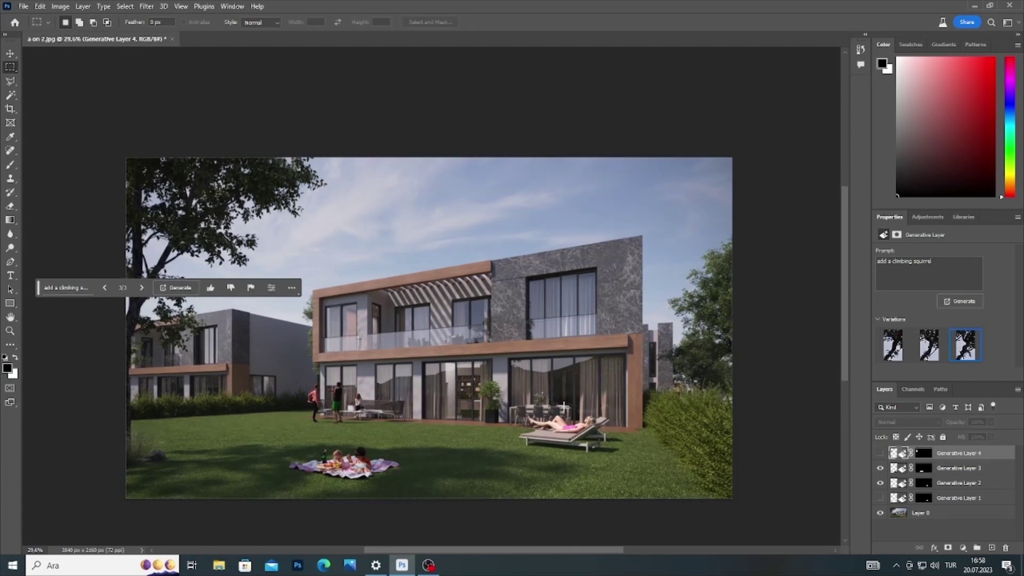
scroll(674, 380, "down", 2)
left_click(10, 54)
Step: With the Polygonal Lasso, outline the left tree from its base up the image's left edge
left_click(251, 203)
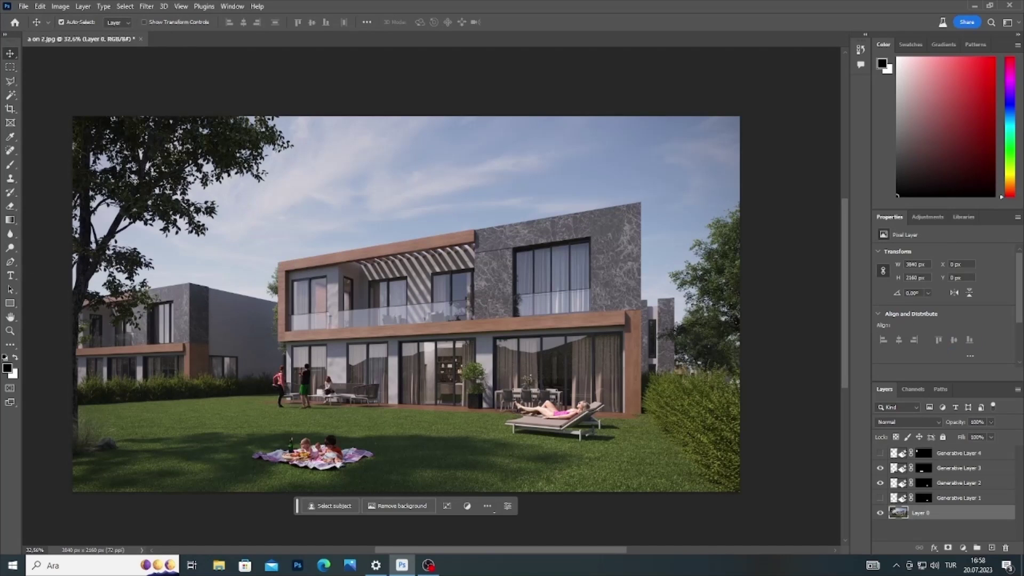
left_click(10, 80)
left_click(69, 460)
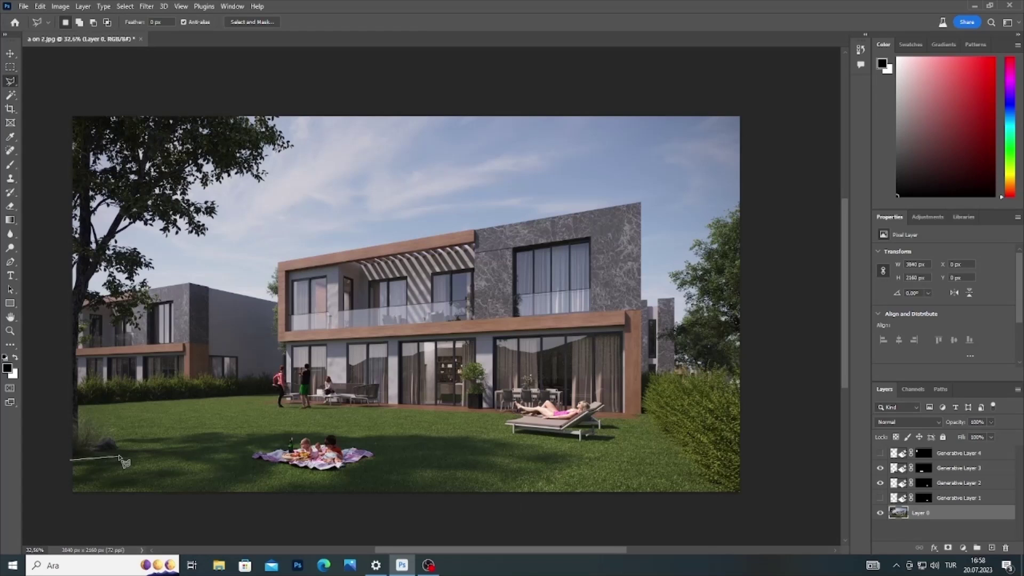
left_click(112, 433)
left_click(83, 420)
left_click(84, 336)
left_click(99, 318)
left_click(115, 333)
left_click(149, 328)
Step: Trace around the tree crown to the top-left corner and close the selection
left_click(169, 296)
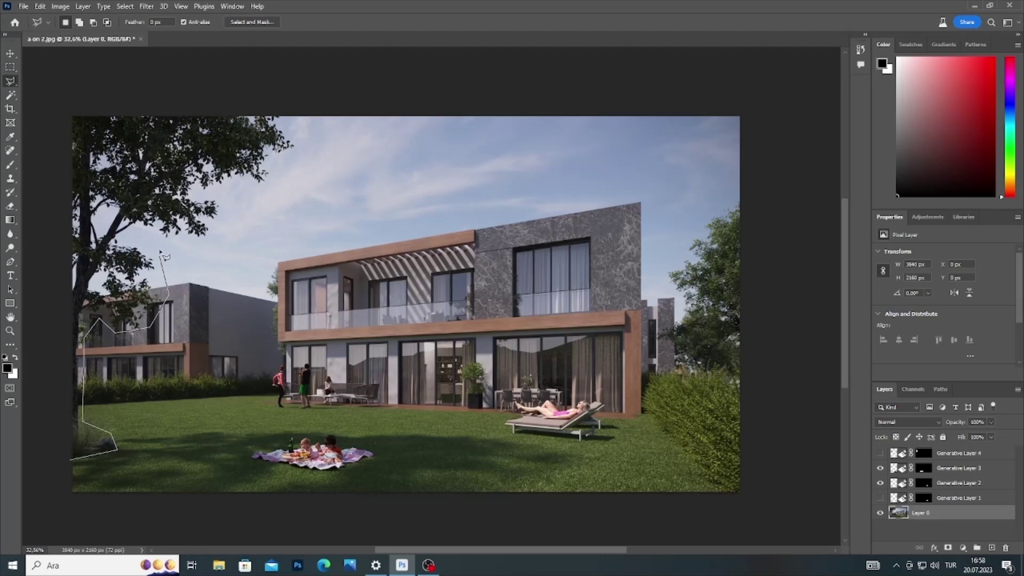
left_click(159, 245)
left_click(218, 236)
left_click(308, 122)
left_click(300, 108)
left_click(65, 109)
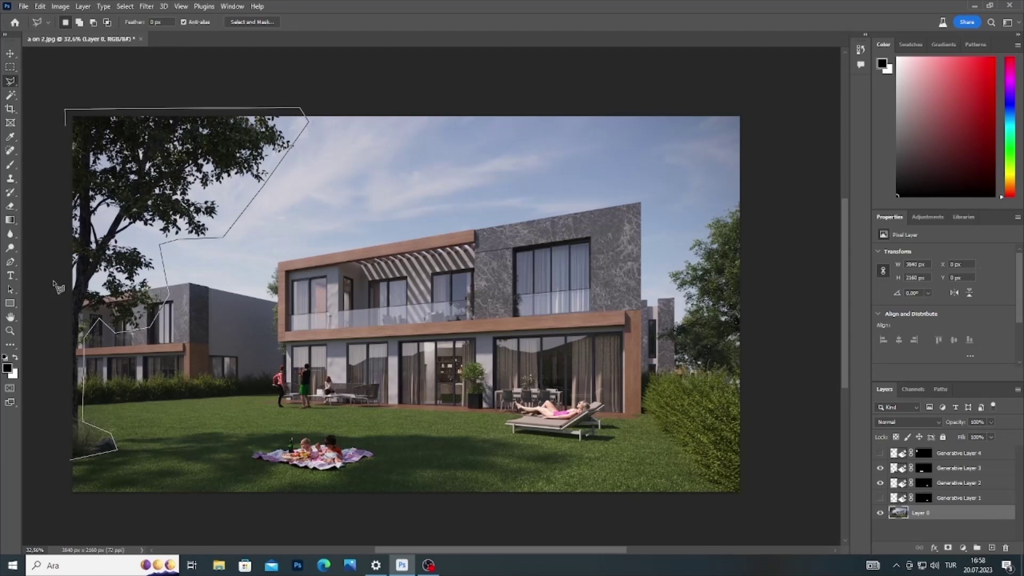
left_click(71, 461)
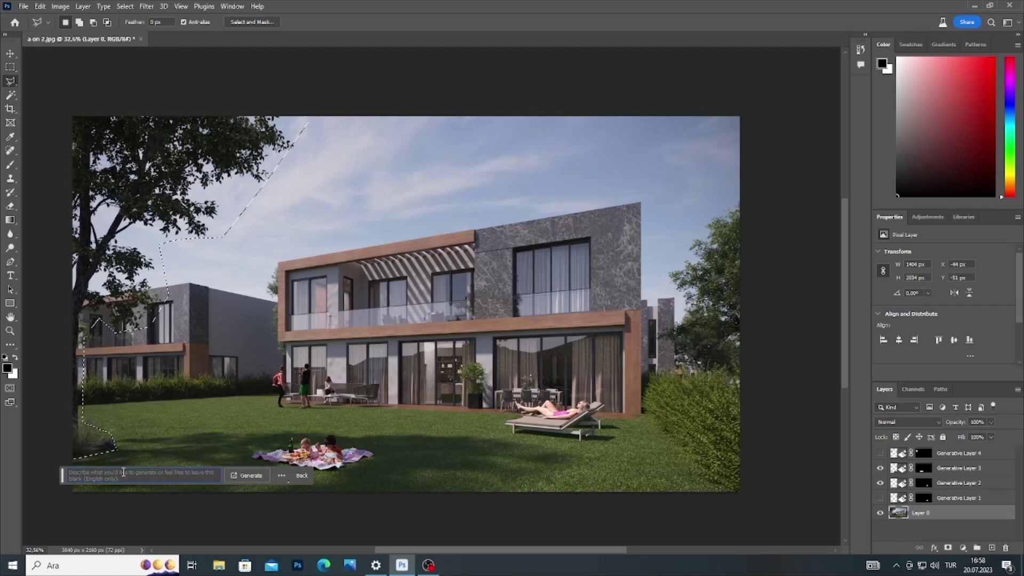
mouse_move(142, 475)
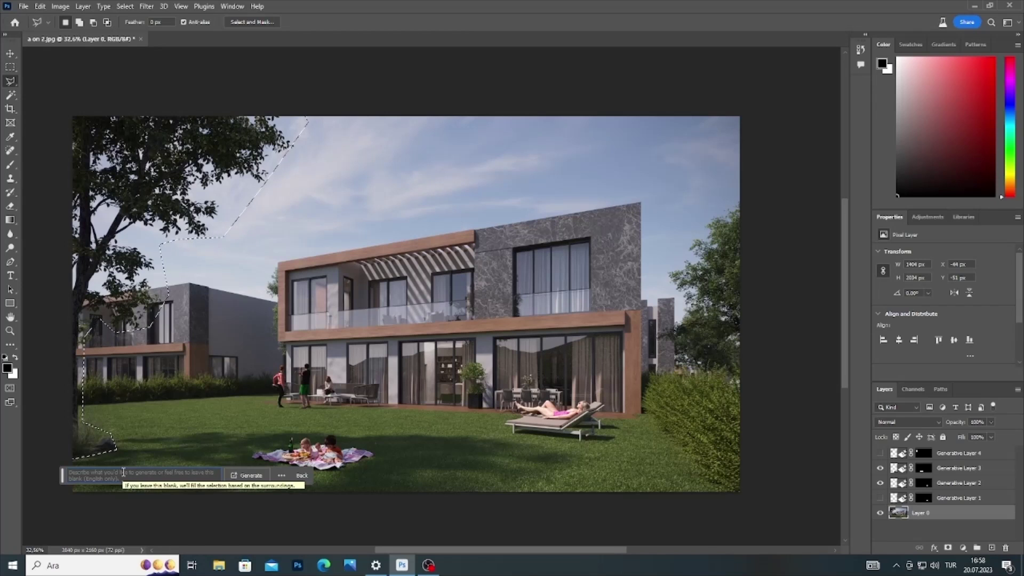
Step: Generate 'change tree type' in the tree selection, browse the three variations, and generate again
left_click(124, 472)
type("çal")
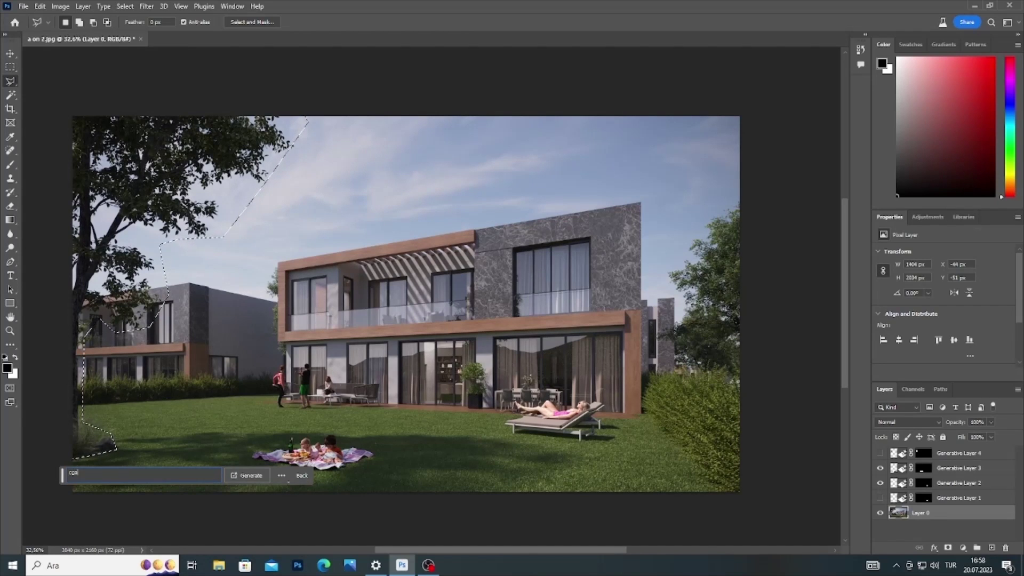
type("cga")
type("hange tree")
type(" type")
left_click(239, 469)
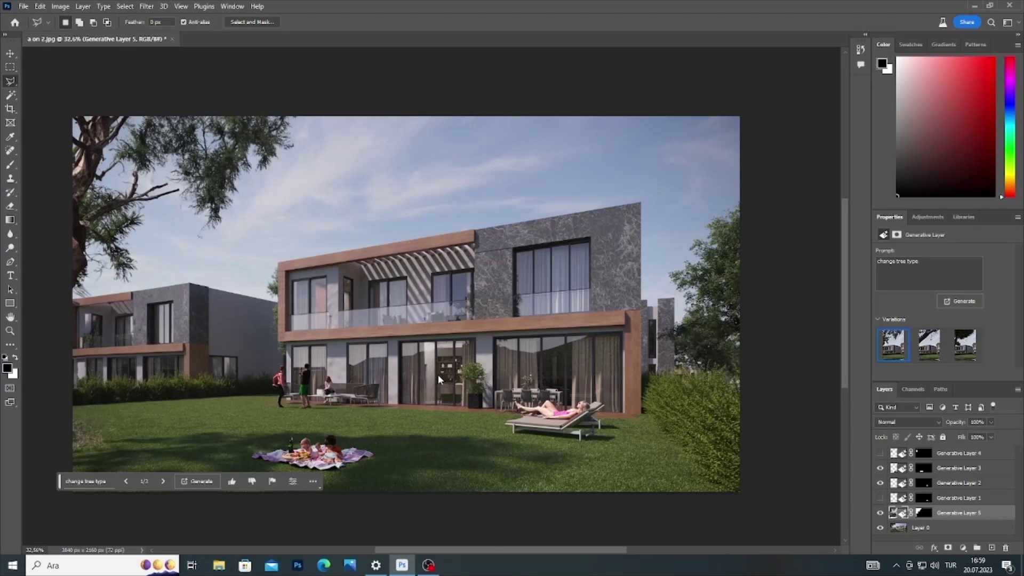
left_click(163, 481)
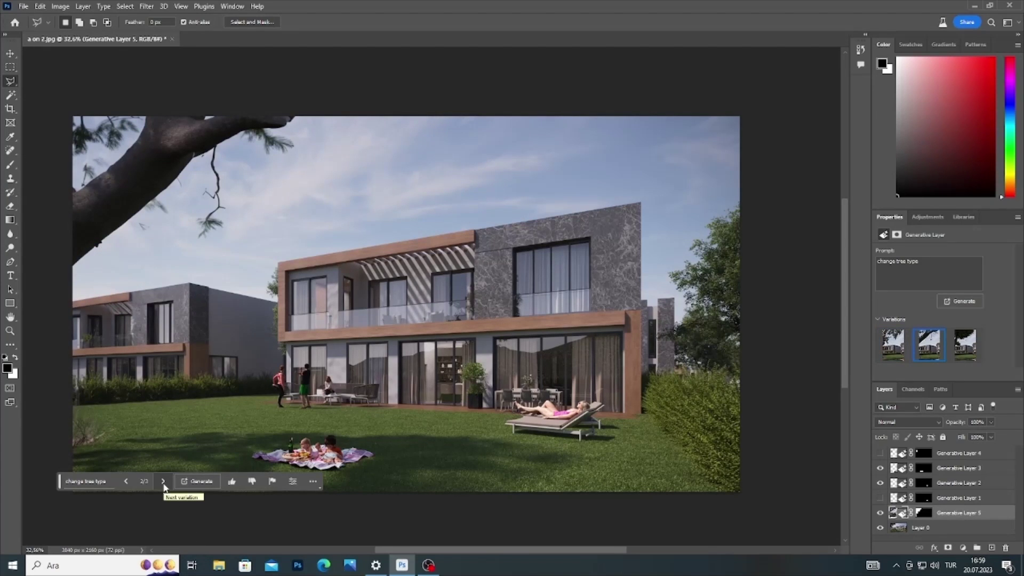
left_click(163, 481)
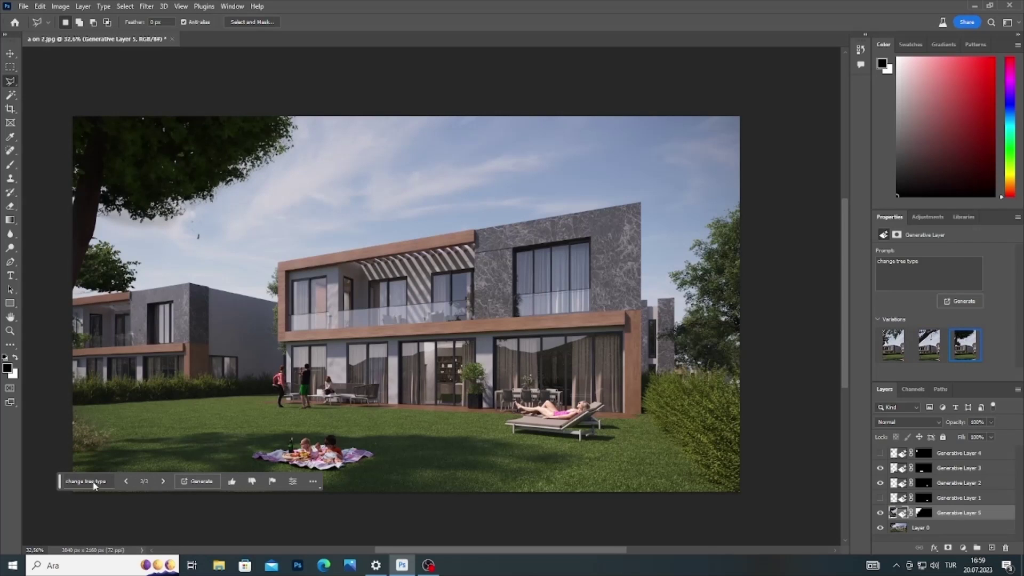
left_click(110, 480)
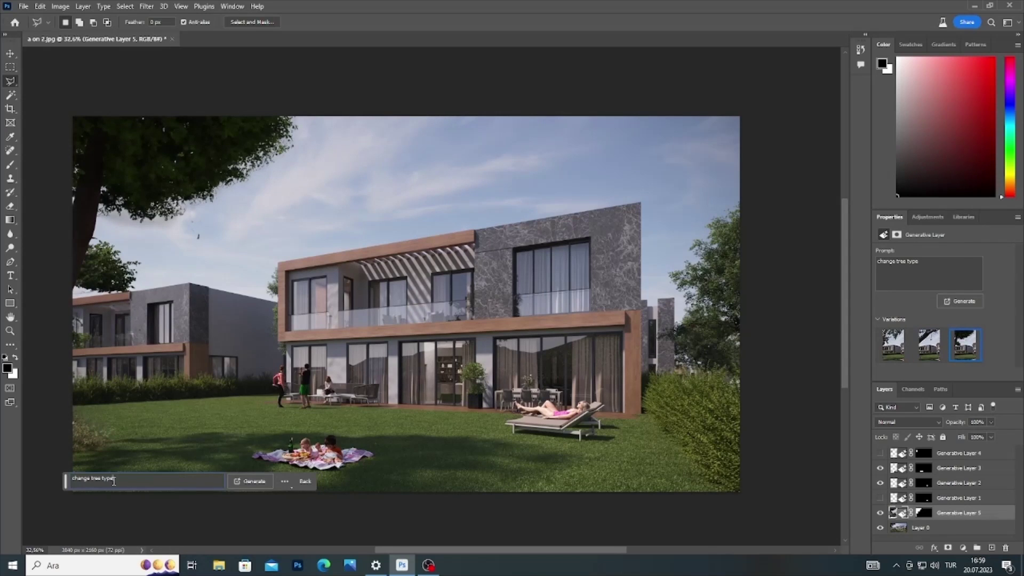
left_click(243, 480)
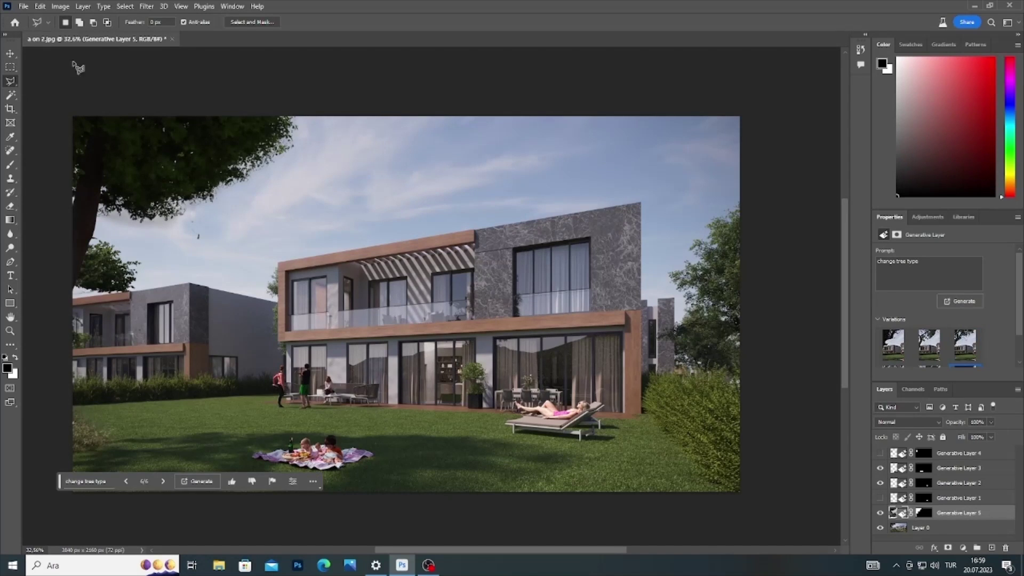
left_click(10, 53)
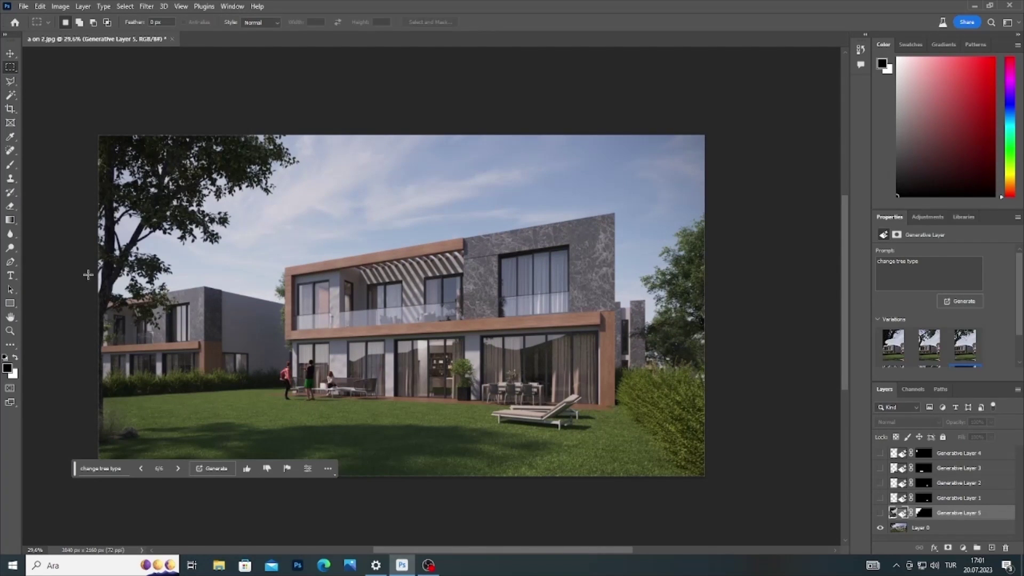
Step: Marquee the neighbouring house on the left, generate 'add a coffee shop', and preview three variations
left_click_drag(100, 276, 283, 405)
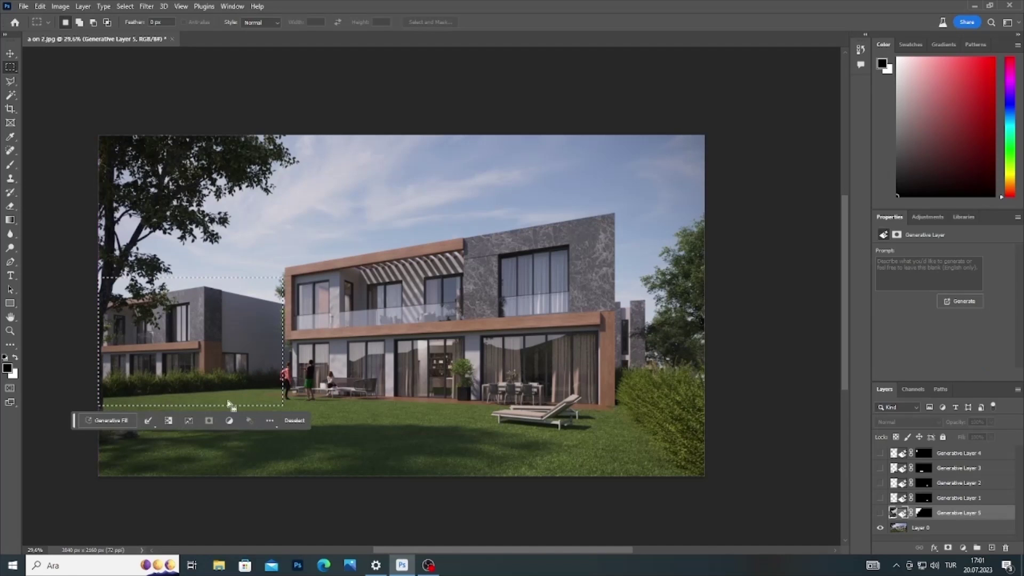
left_click(104, 419)
type("add")
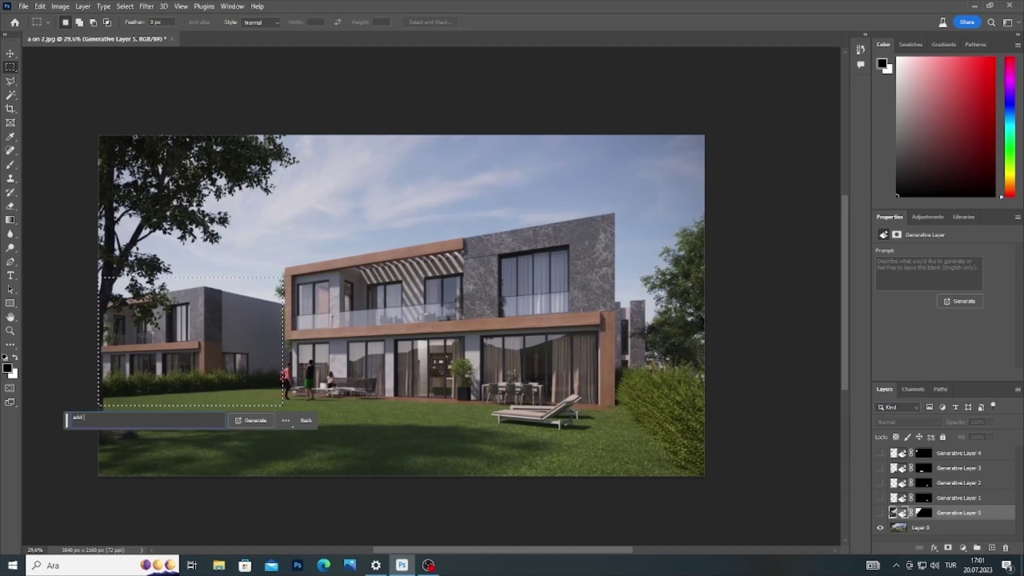
type(" a coffee s")
type("hop")
key("Return")
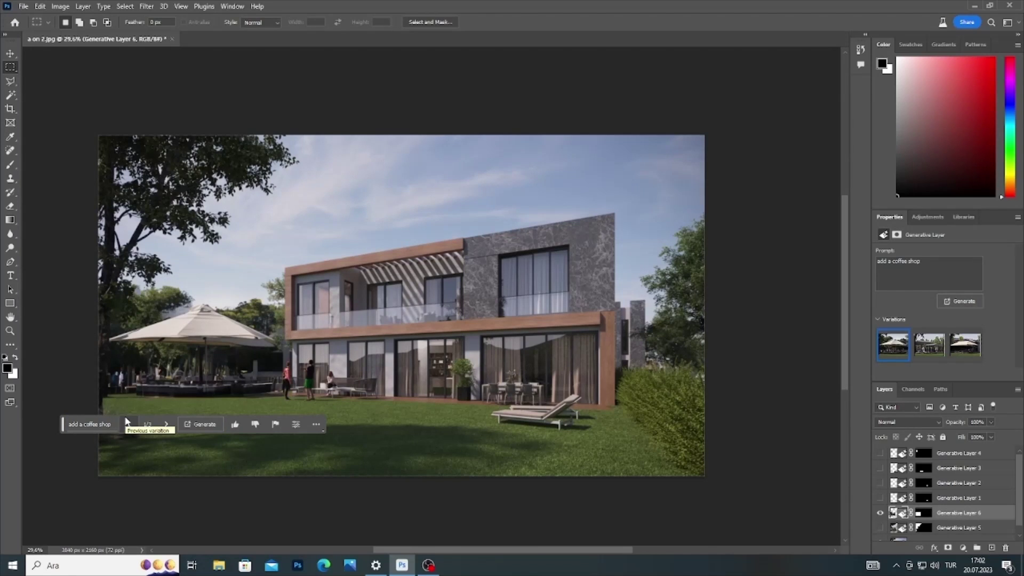
scroll(182, 413, "up", 3)
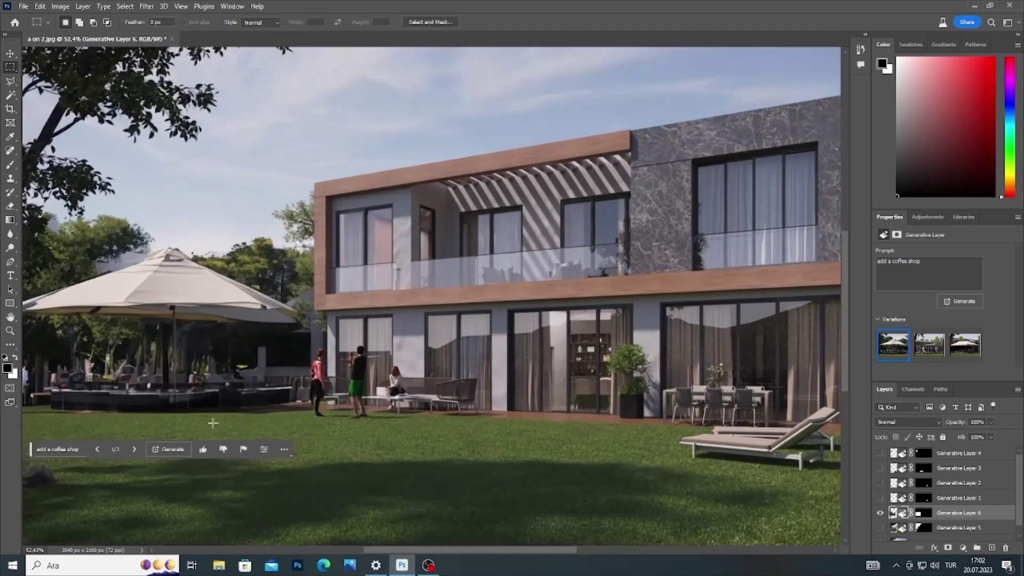
left_click(134, 449)
scroll(213, 390, "down", 1)
scroll(204, 341, "down", 1)
scroll(204, 341, "up", 1)
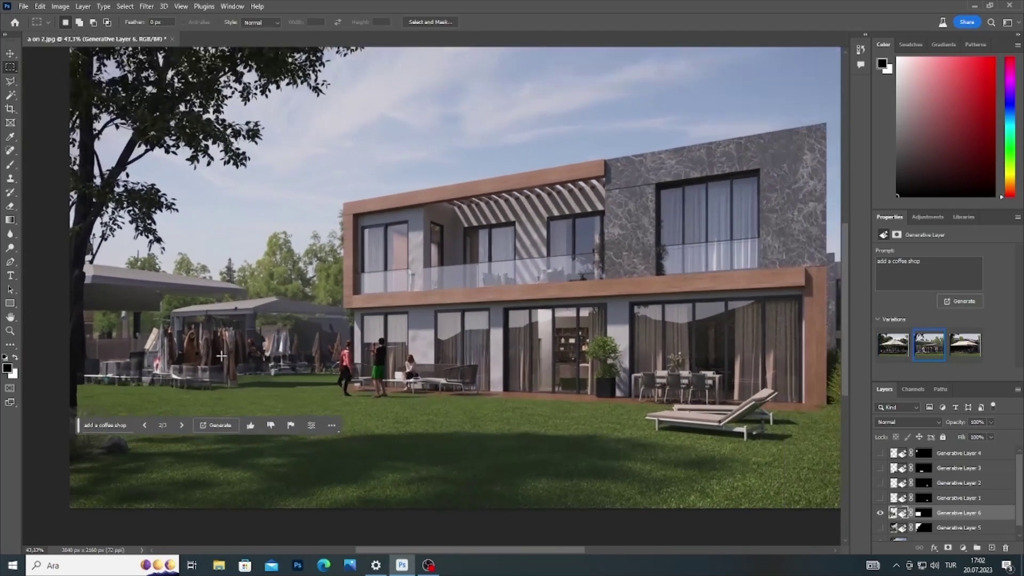
left_click(181, 424)
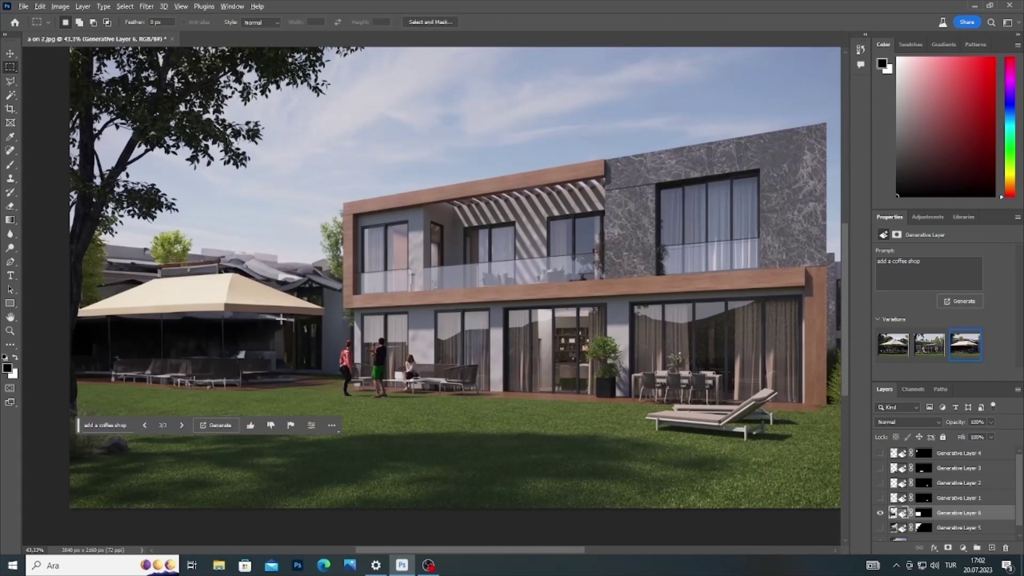
scroll(280, 319, "down", 1)
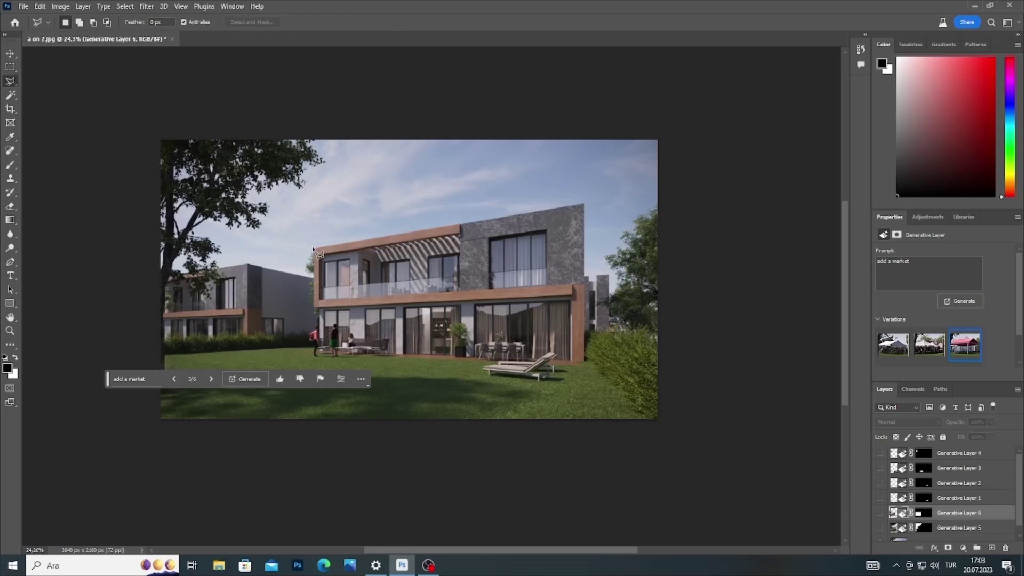
Step: Begin a polygonal lasso outline of the main villa along its roof and down its right wall
left_click(315, 249)
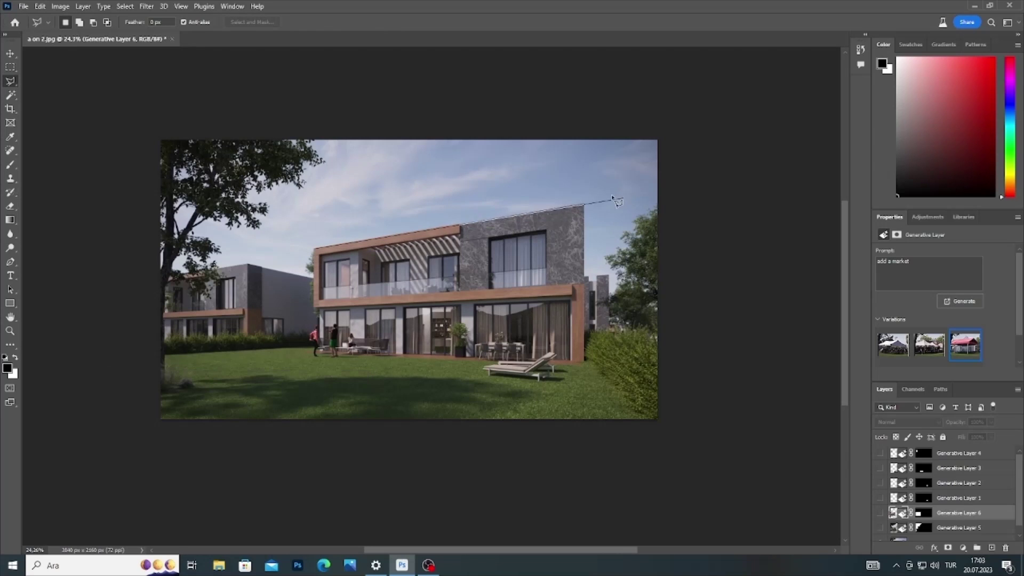
left_click(584, 205)
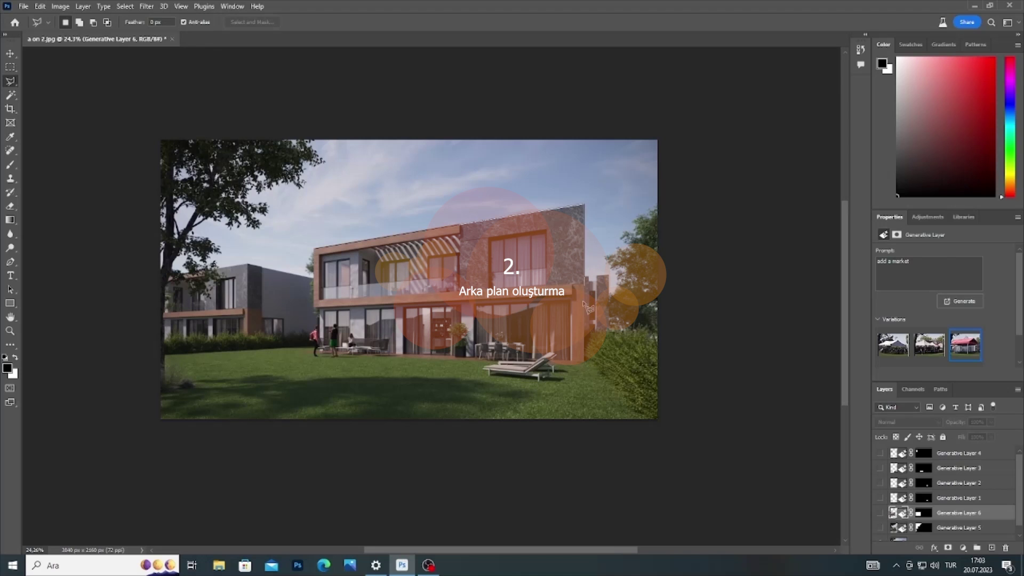
left_click(584, 365)
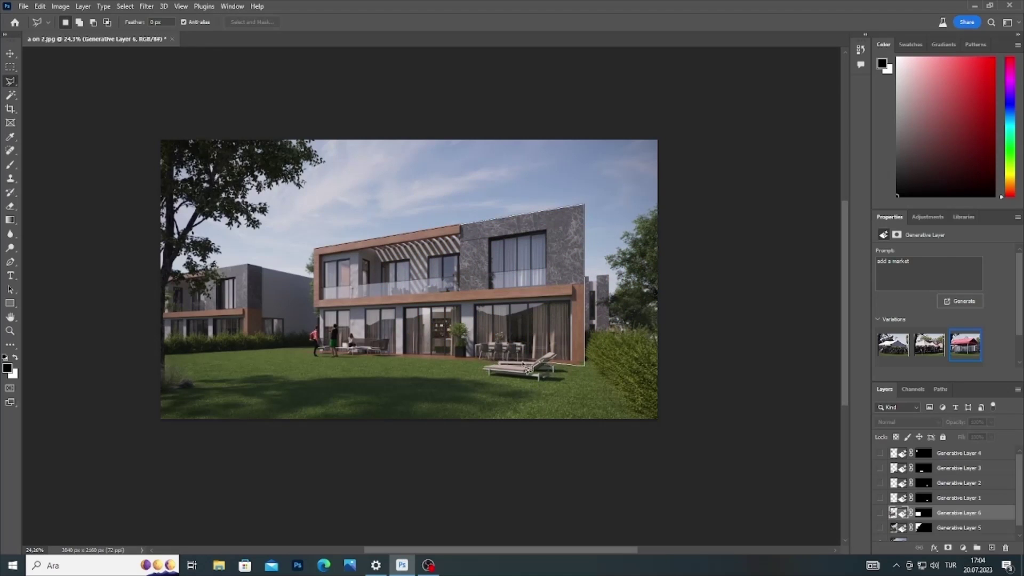
Step: Close the selection around the villa and invert it so the background is selected
left_click(314, 355)
left_click(314, 249)
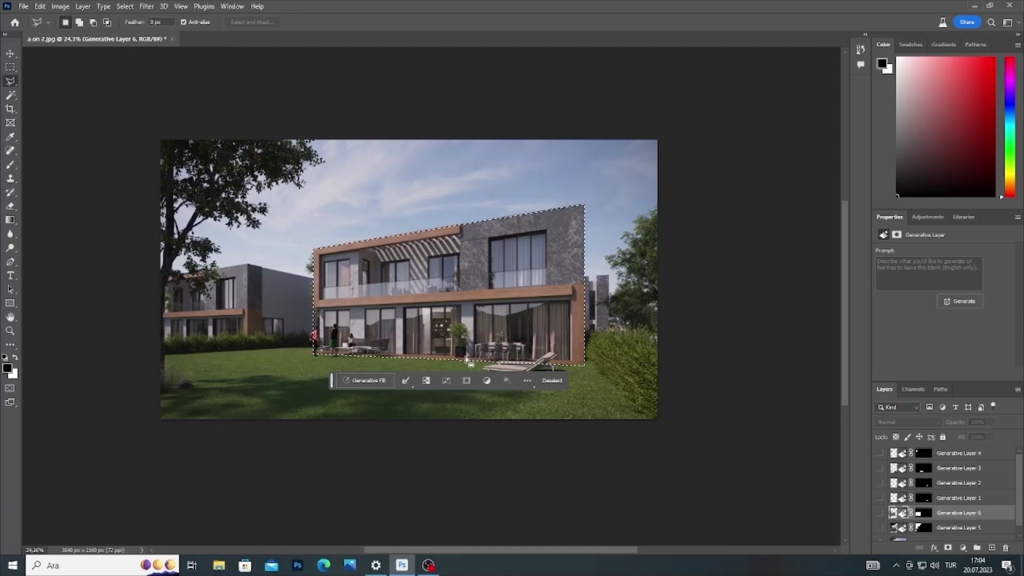
right_click(346, 268)
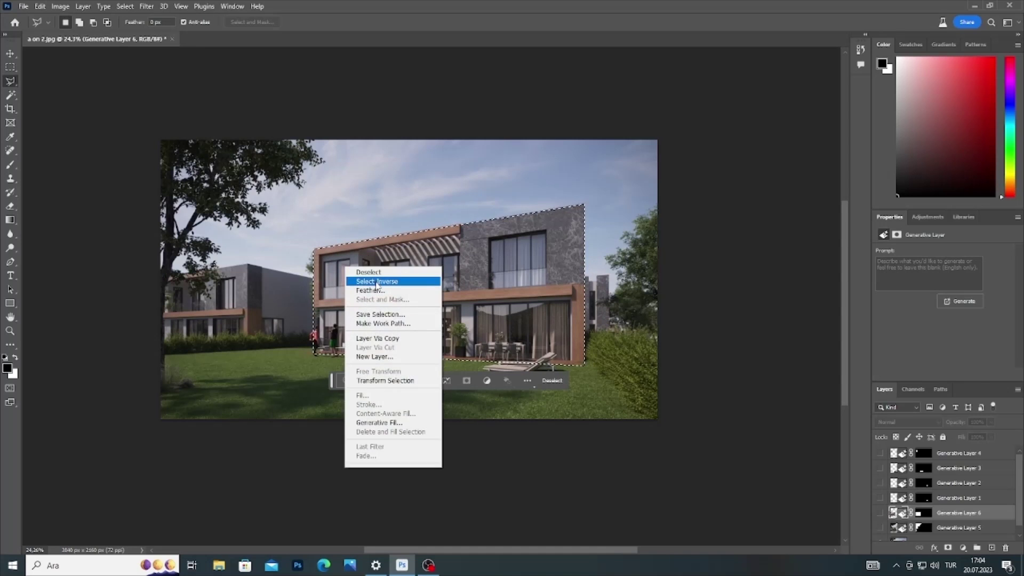
left_click(376, 281)
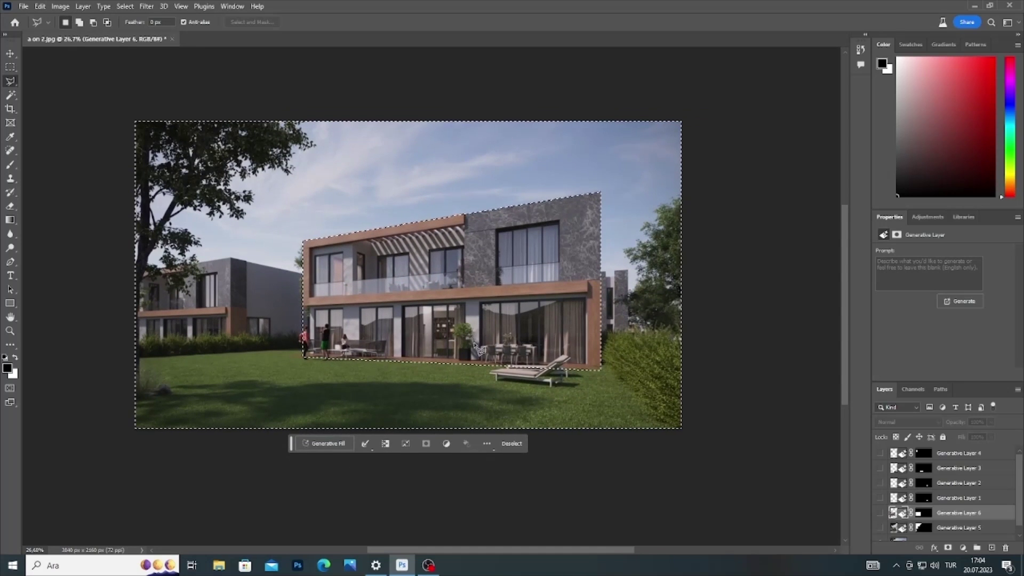
Step: Enter the Generative Fill prompt 'add newyork street to background'
left_click(317, 450)
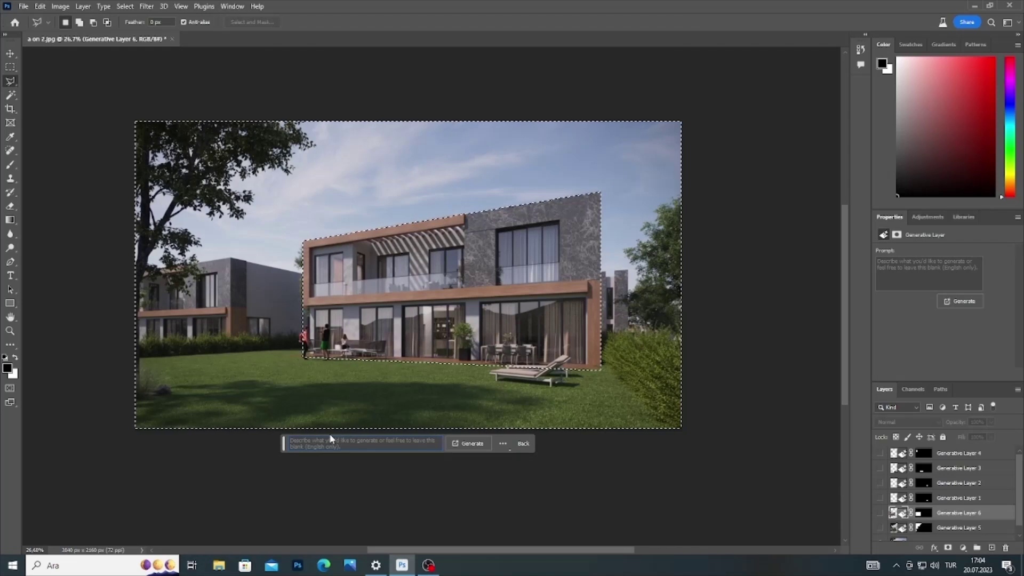
type("add")
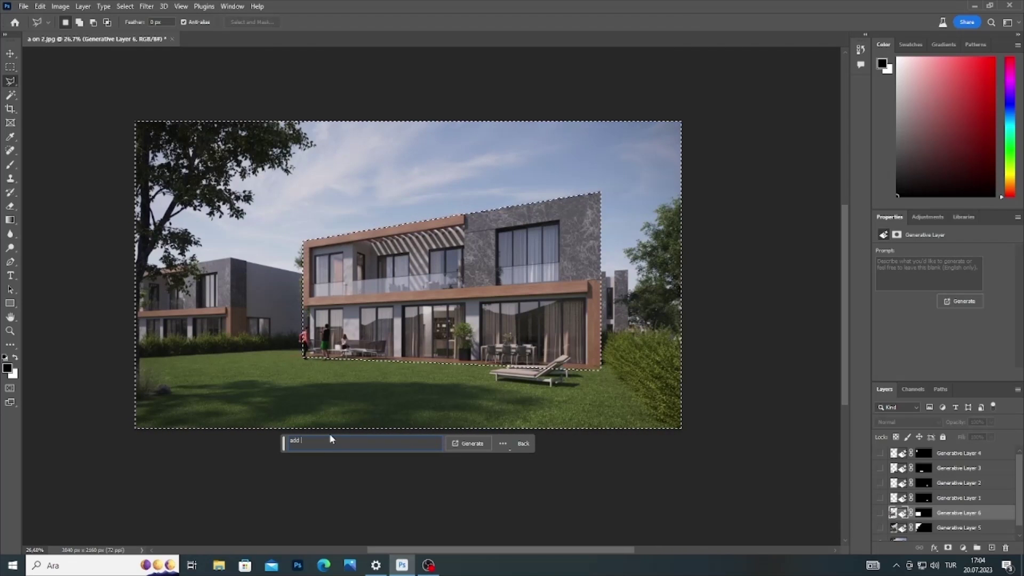
type(" newyo")
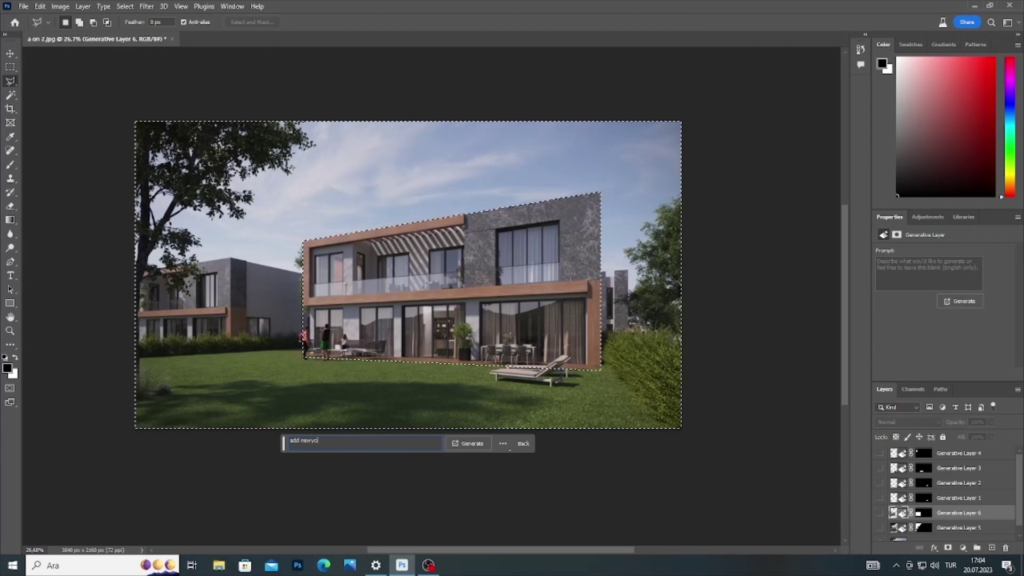
type("rk")
type(" cit")
key("BackSpace")
key("BackSpace")
key("BackSpace")
type("st")
type("reet")
type(" to b")
type("ack")
type("grou")
type("n")
type("d")
Step: Generate the New York street background and view its second variation
left_click(459, 441)
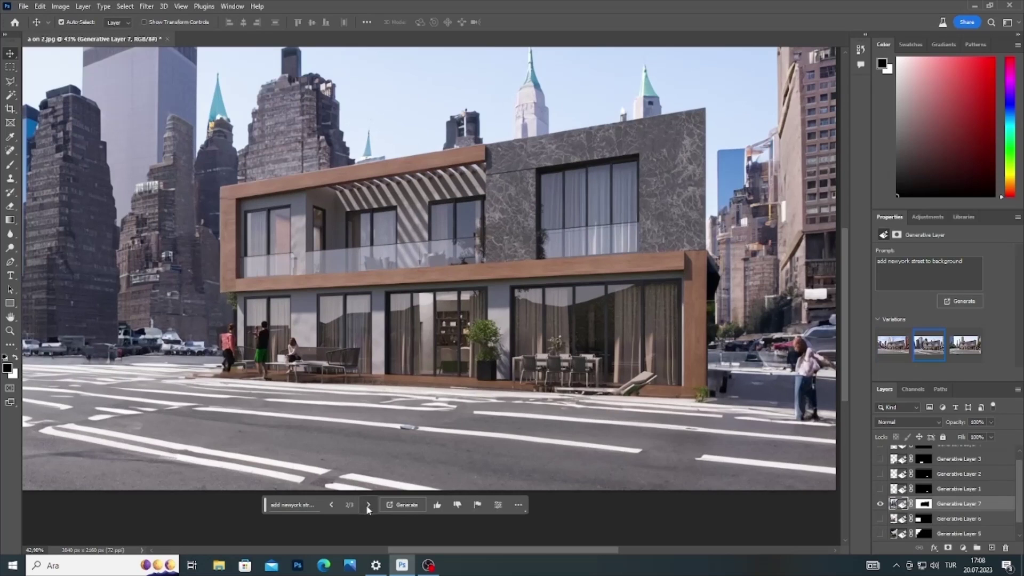
scroll(368, 509, "down", 2)
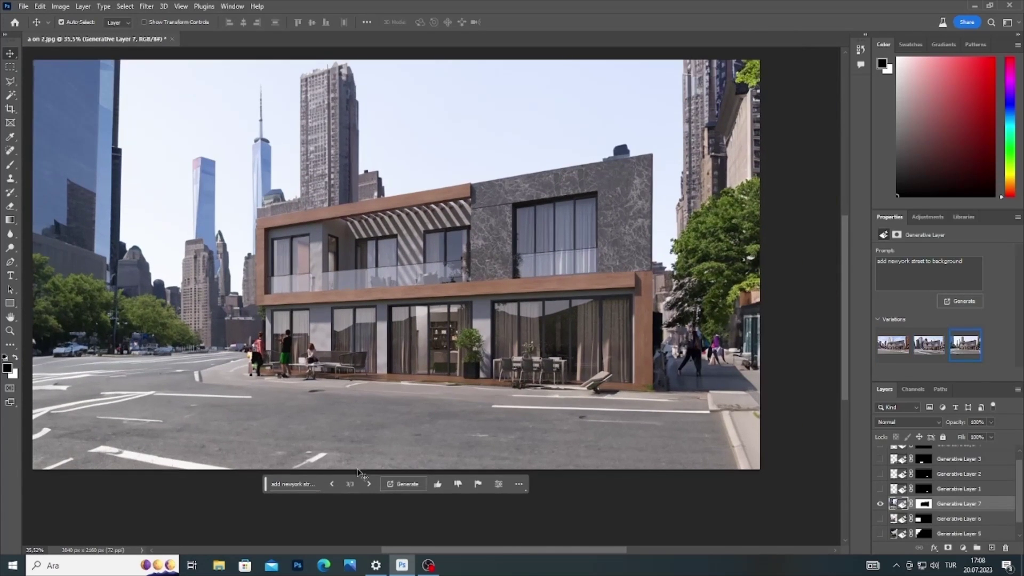
left_click(368, 483)
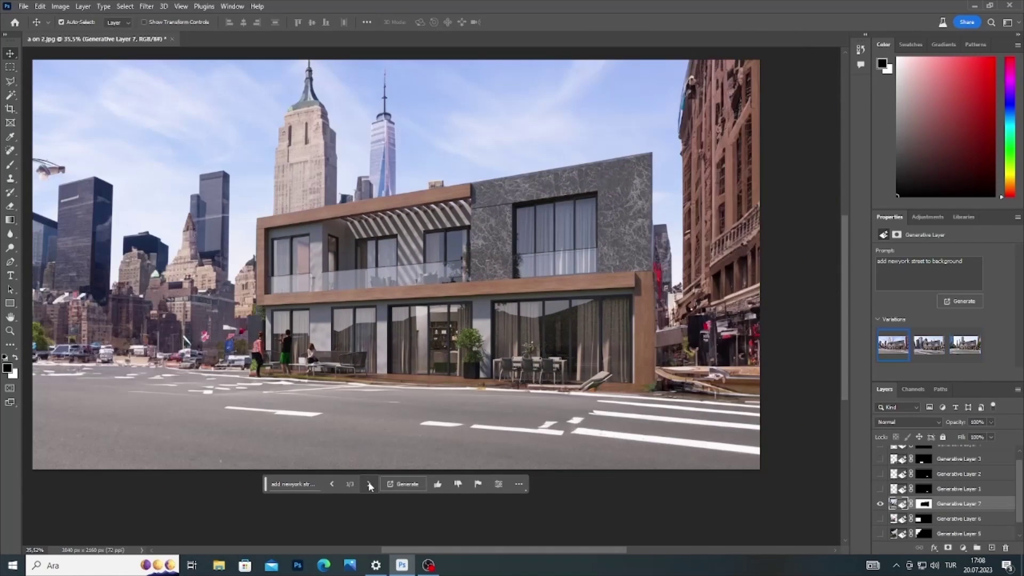
scroll(429, 278, "down", 1)
scroll(429, 278, "up", 1)
Step: Replace the city in the prompt with amsterdam, generate, and show the next variation
left_click(307, 484)
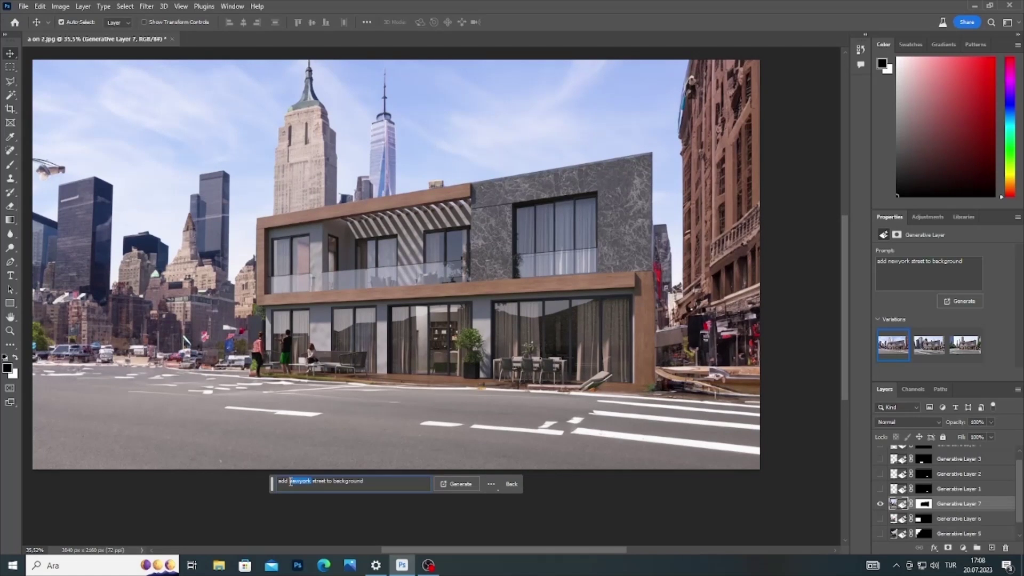
type("amsterdam")
left_click(466, 487)
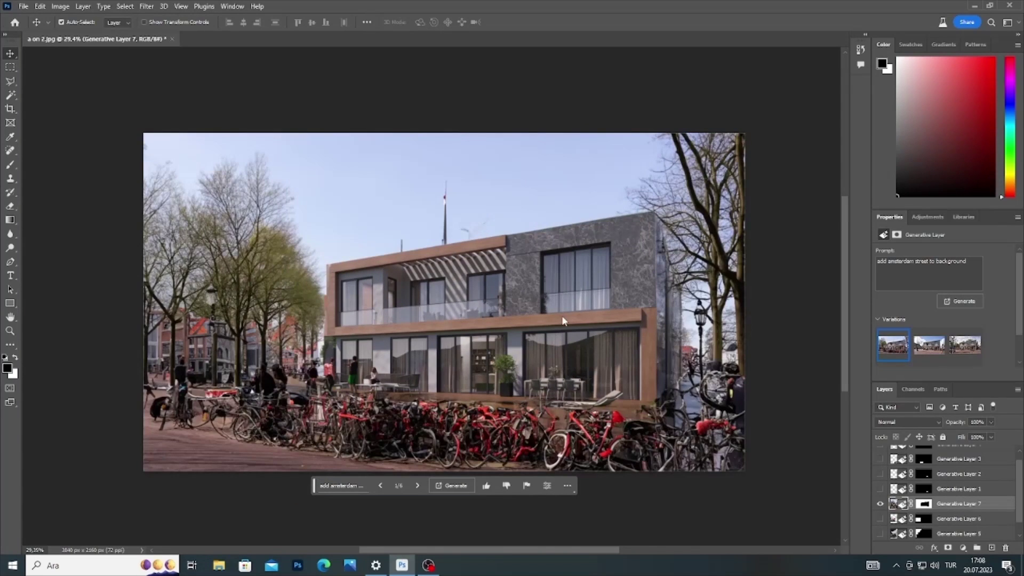
left_click(418, 486)
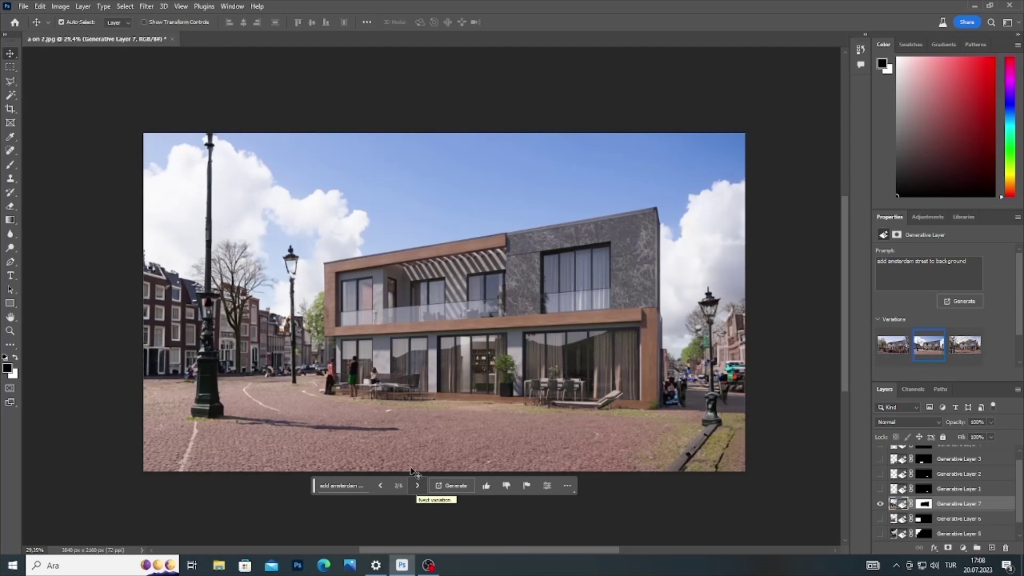
scroll(368, 336, "up", 3)
scroll(367, 336, "up", 2)
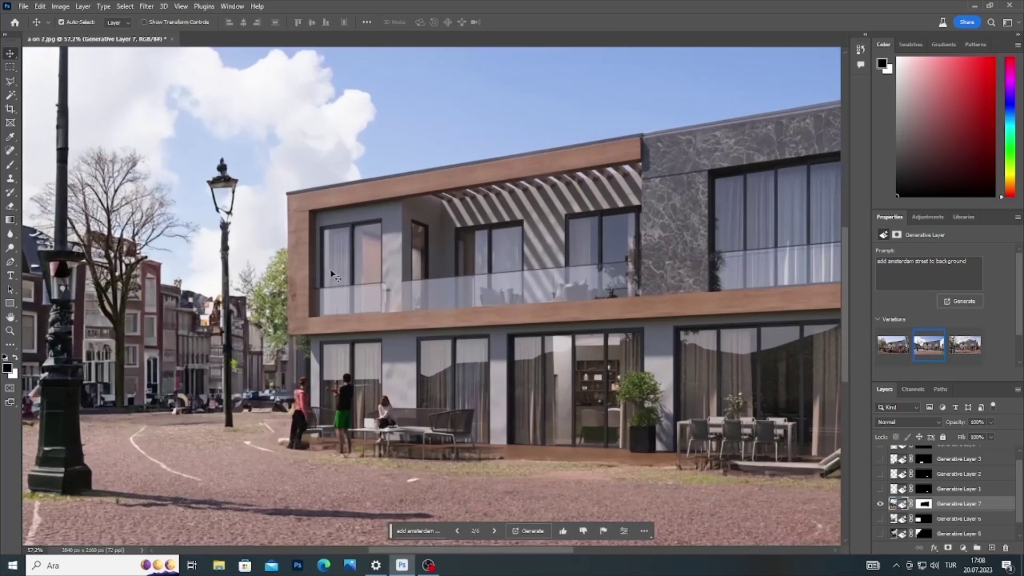
scroll(331, 272, "down", 2)
scroll(331, 272, "down", 2)
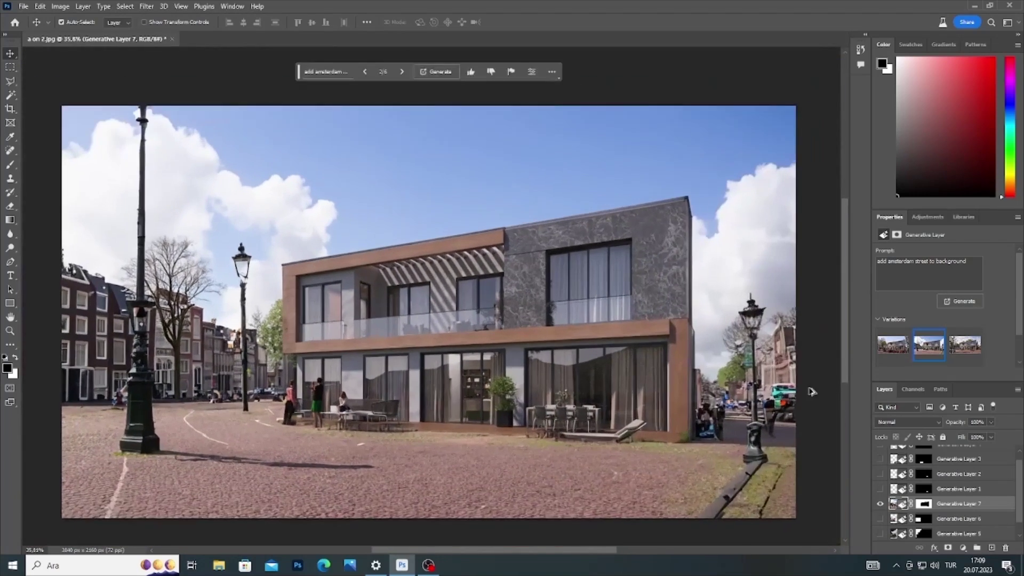
scroll(776, 474, "up", 2)
scroll(737, 459, "up", 1)
scroll(661, 459, "down", 3)
scroll(587, 474, "down", 1)
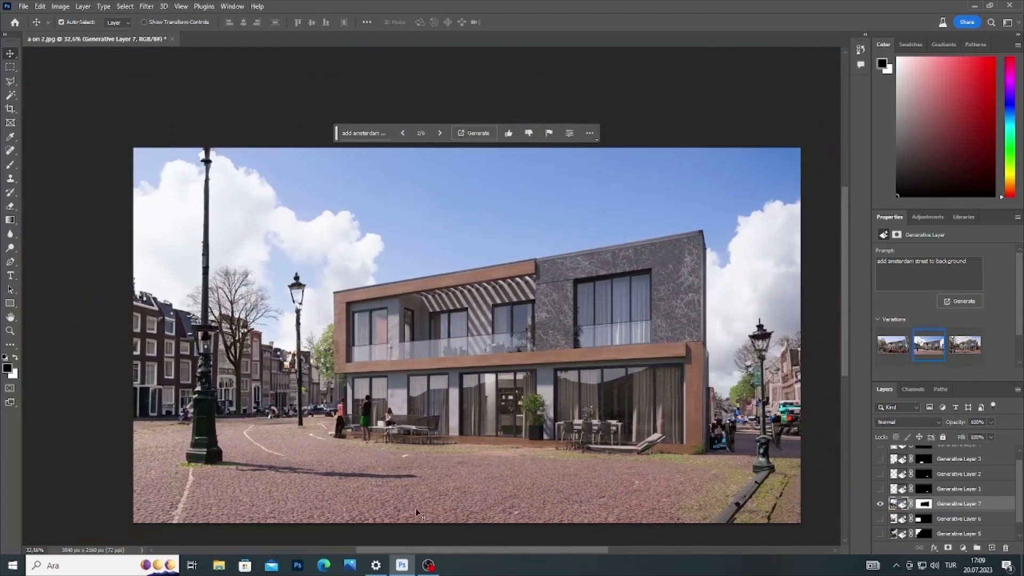
scroll(327, 516, "down", 2)
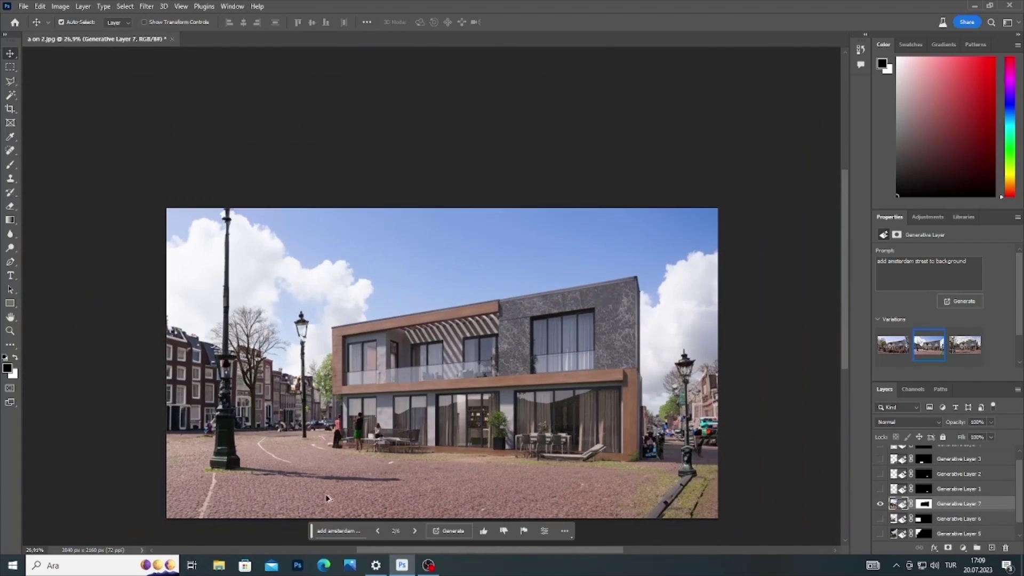
Step: Browse Amsterdam variations three through six, then hide Generative Layer 7
left_click(416, 530)
scroll(565, 413, "up", 1)
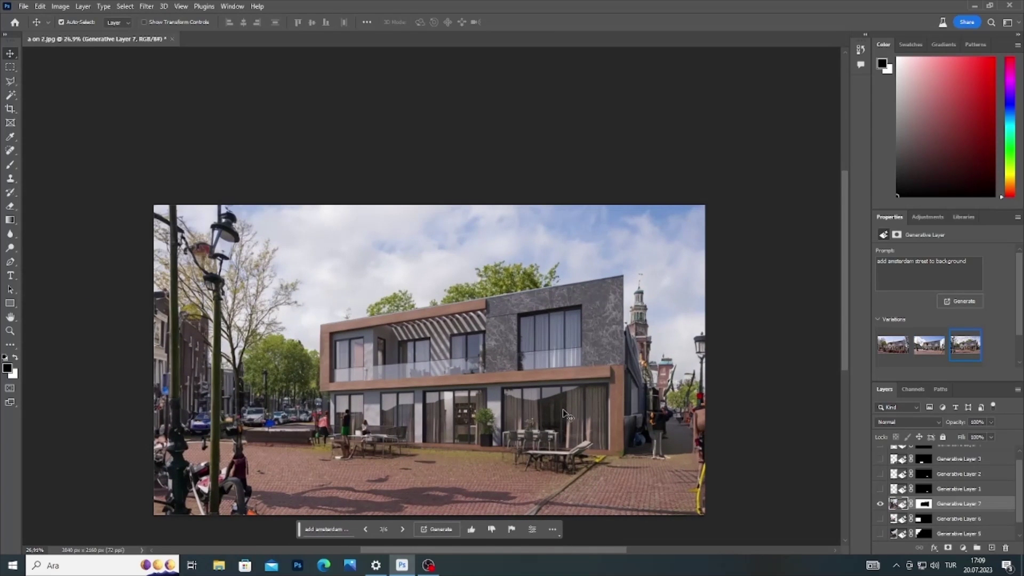
left_click(404, 529)
left_click(404, 530)
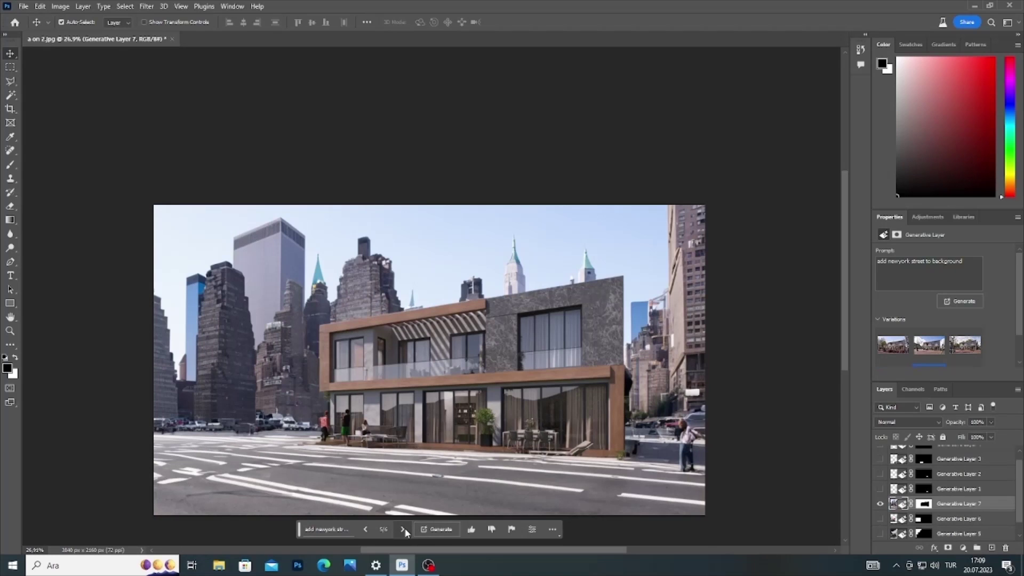
left_click(403, 529)
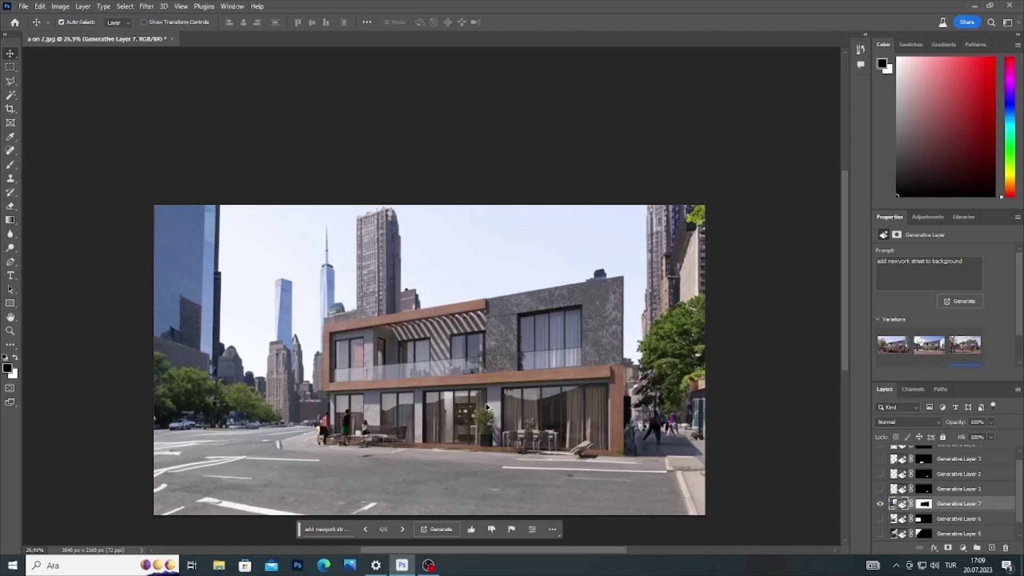
left_click(878, 504)
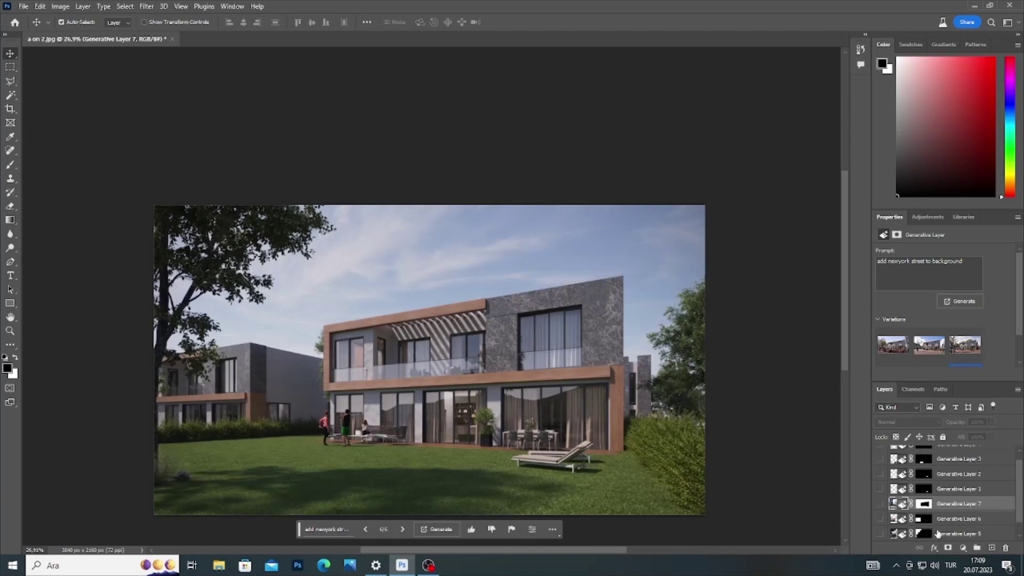
Step: With Layer 0 selected, crop outward up-left and down-right, leaving transparent margins around the villa
scroll(938, 534, "down", 1)
left_click(928, 535)
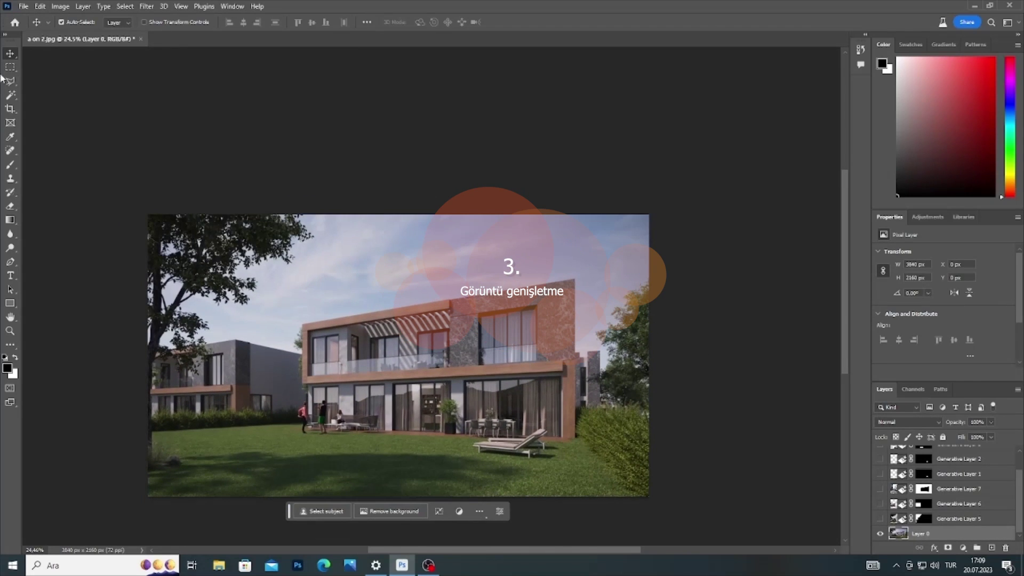
scroll(216, 278, "down", 1)
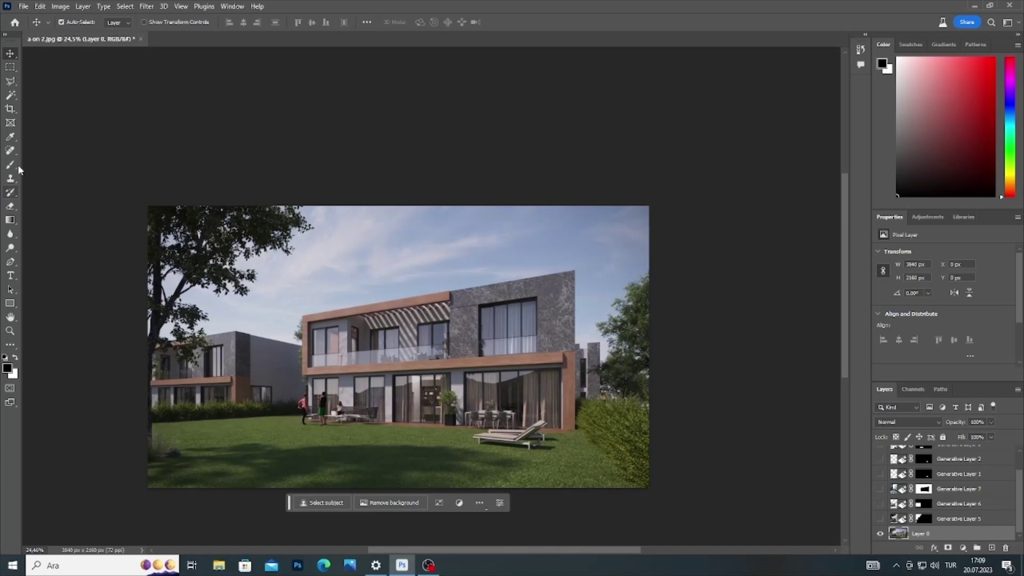
left_click(10, 109)
scroll(505, 334, "down", 1)
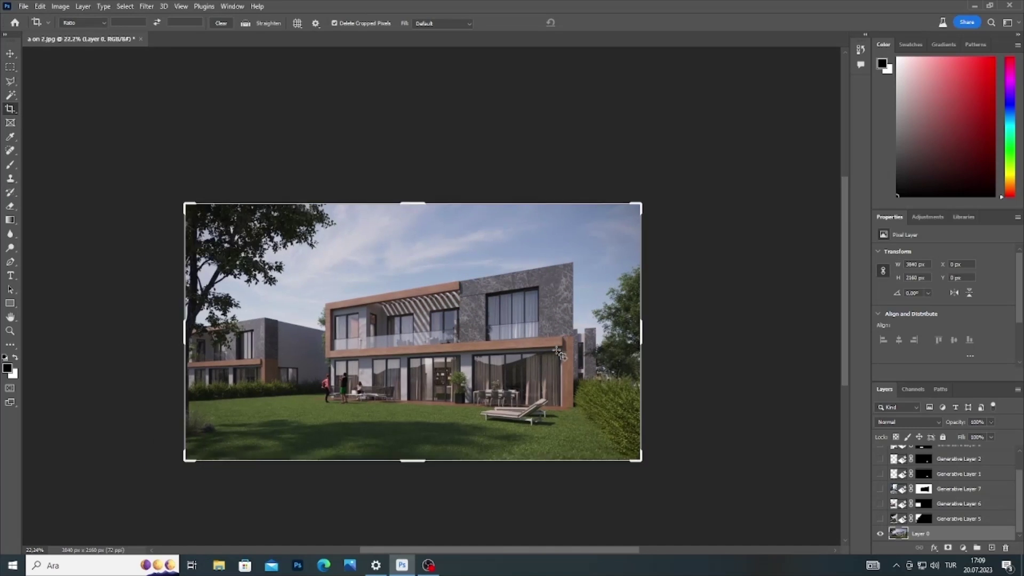
scroll(490, 362, "down", 3)
scroll(480, 384, "down", 2)
scroll(467, 425, "up", 4)
scroll(475, 373, "up", 1)
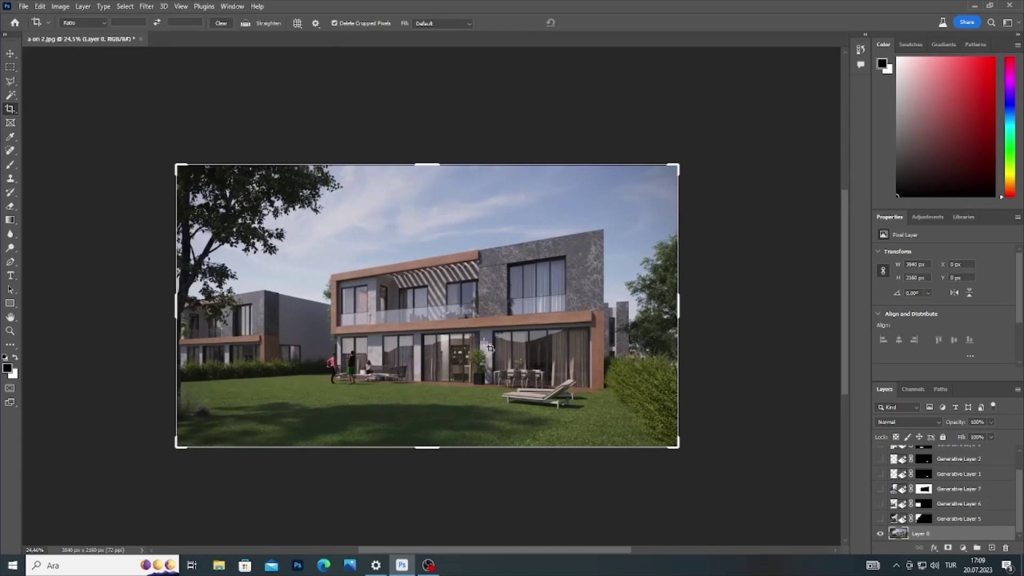
left_click_drag(173, 165, 51, 128)
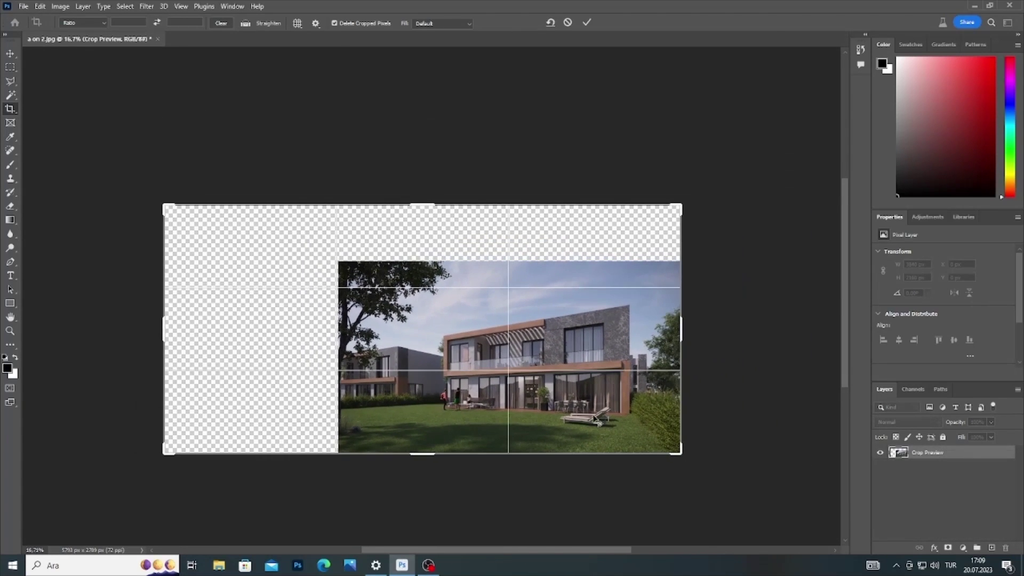
mouse_move(677, 456)
left_mouse_down()
mouse_move(802, 468)
mouse_move(612, 431)
mouse_move(835, 491)
left_mouse_up()
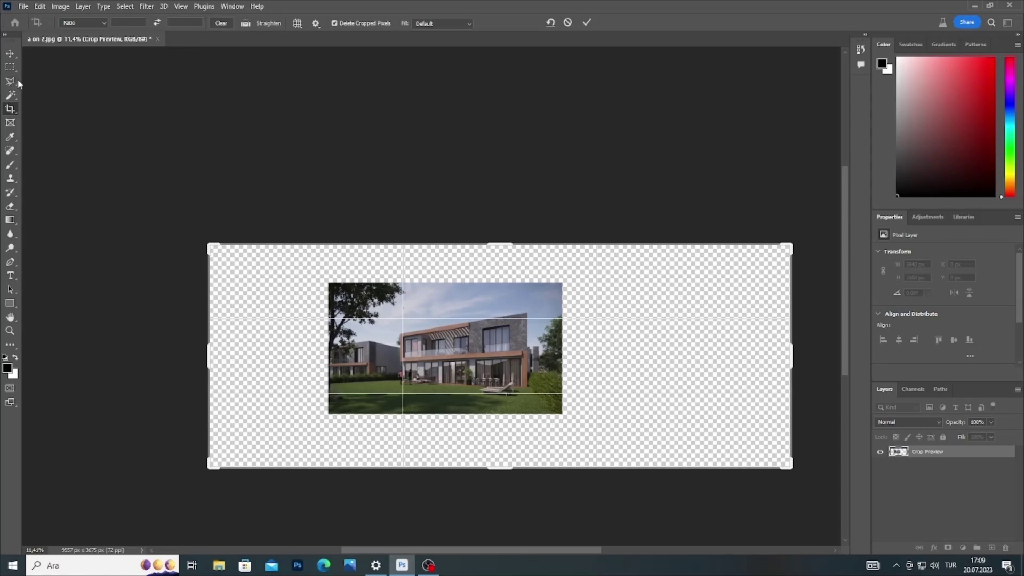
left_click(10, 53)
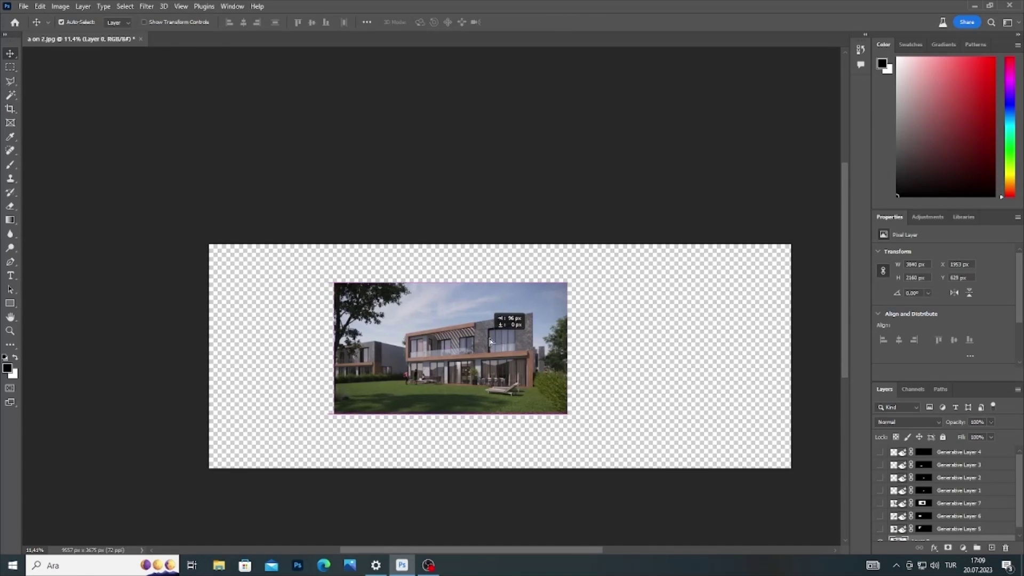
Step: Nudge the villa right and down, then Generative Fill the transparent area with no prompt
left_click_drag(487, 346, 511, 353)
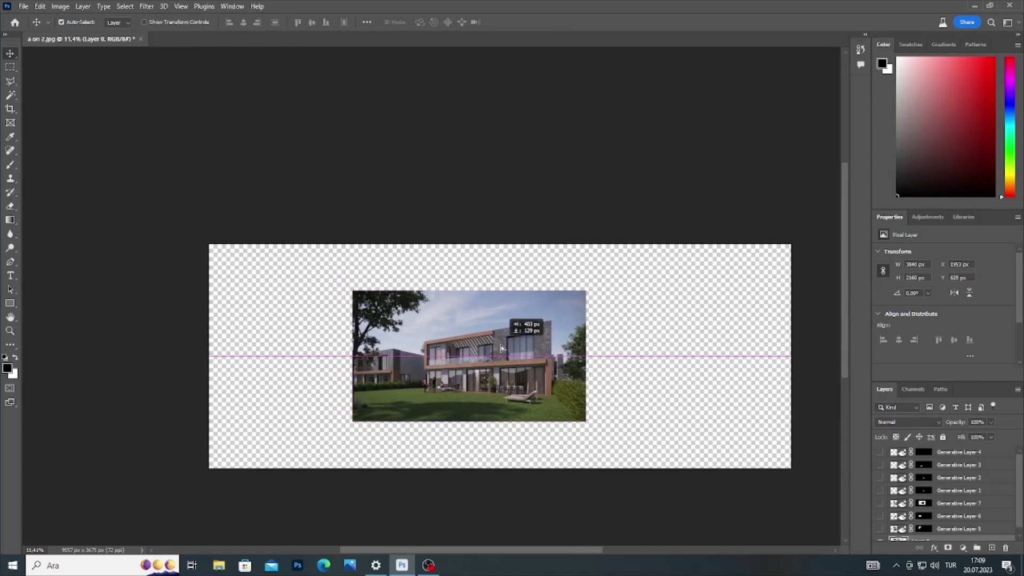
left_click(10, 95)
left_click(318, 297)
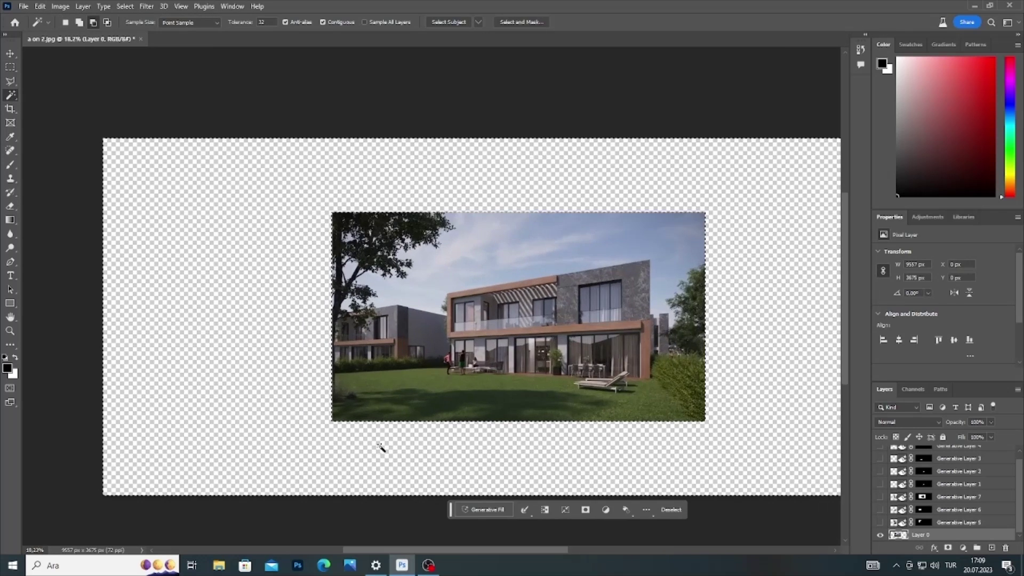
scroll(379, 445, "up", 3)
left_click(656, 434)
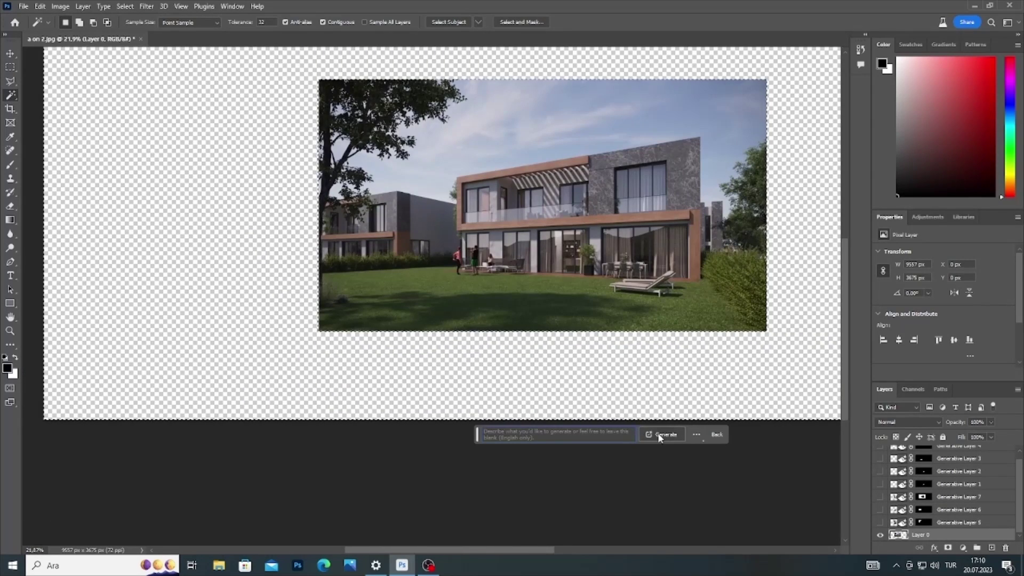
left_click(658, 434)
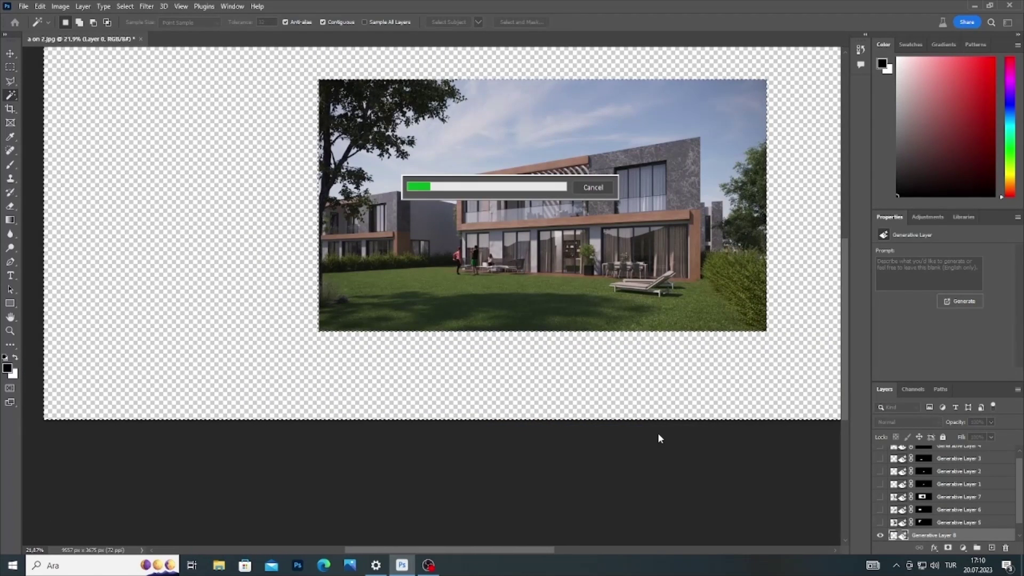
Step: Inspect the generated panoramic garden of lawn, trees, hedges and sky
scroll(520, 299, "down", 2)
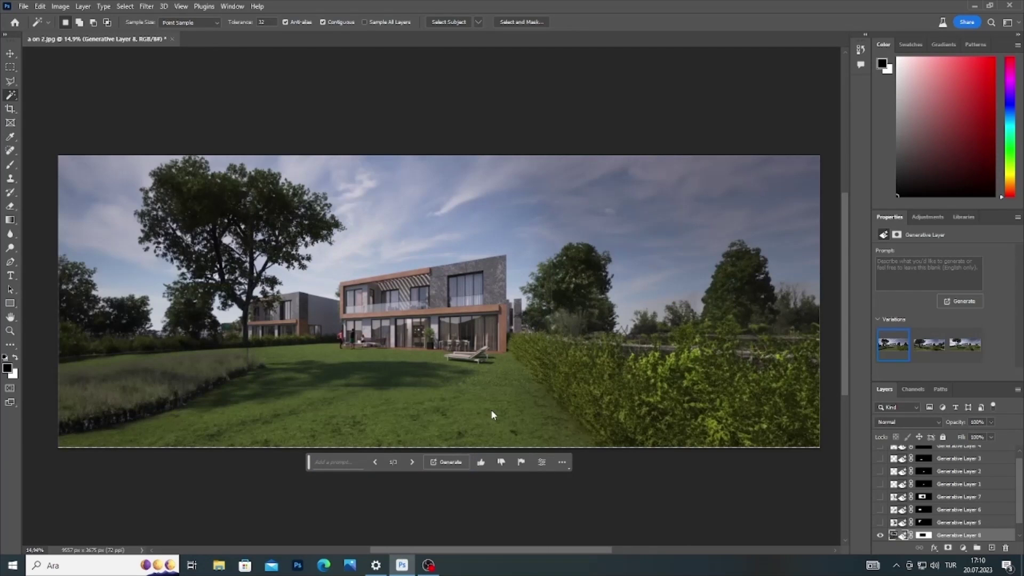
scroll(554, 362, "down", 1)
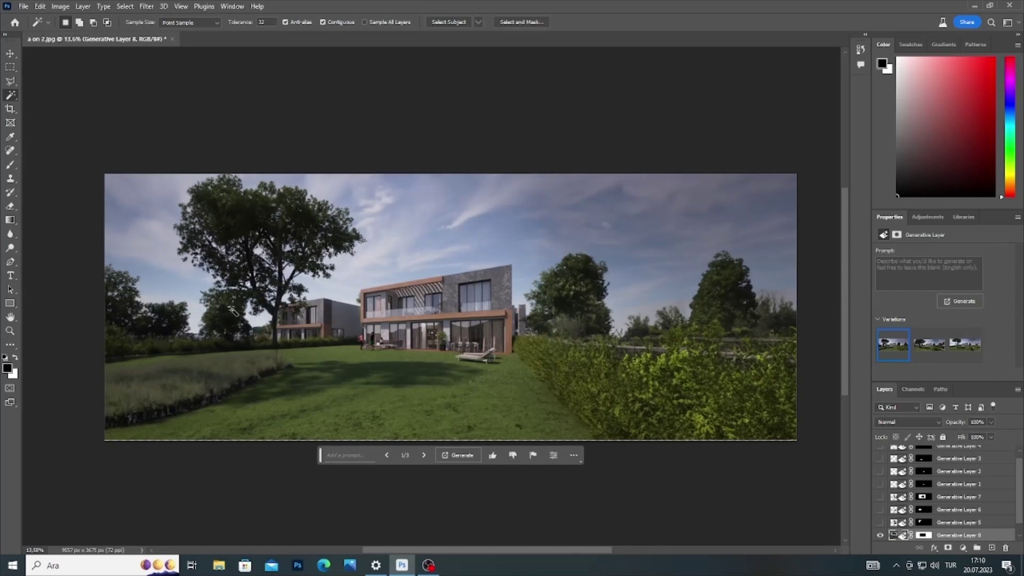
scroll(228, 315, "up", 3)
scroll(228, 315, "up", 1)
scroll(264, 397, "down", 2)
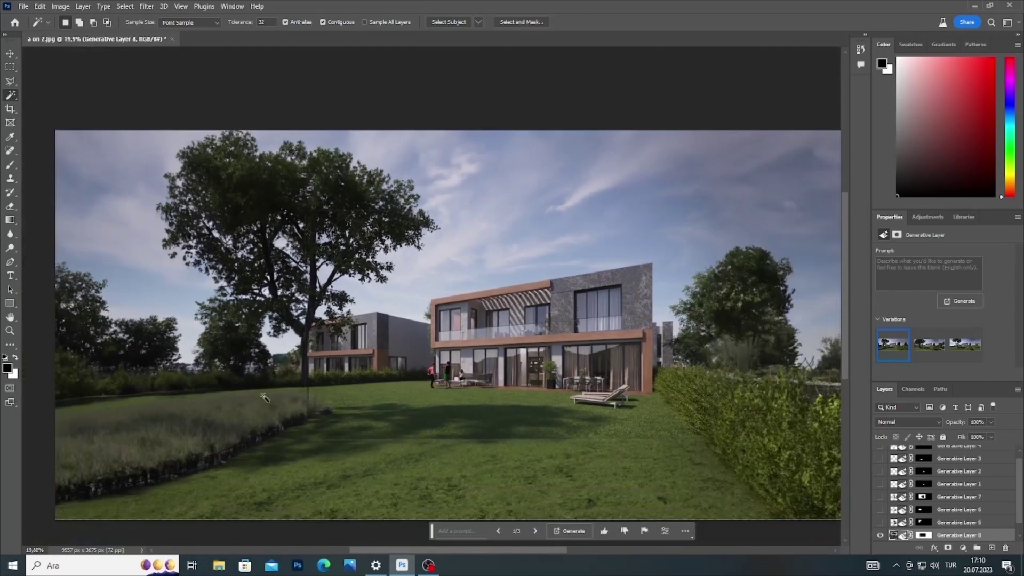
left_click_drag(466, 552, 495, 551)
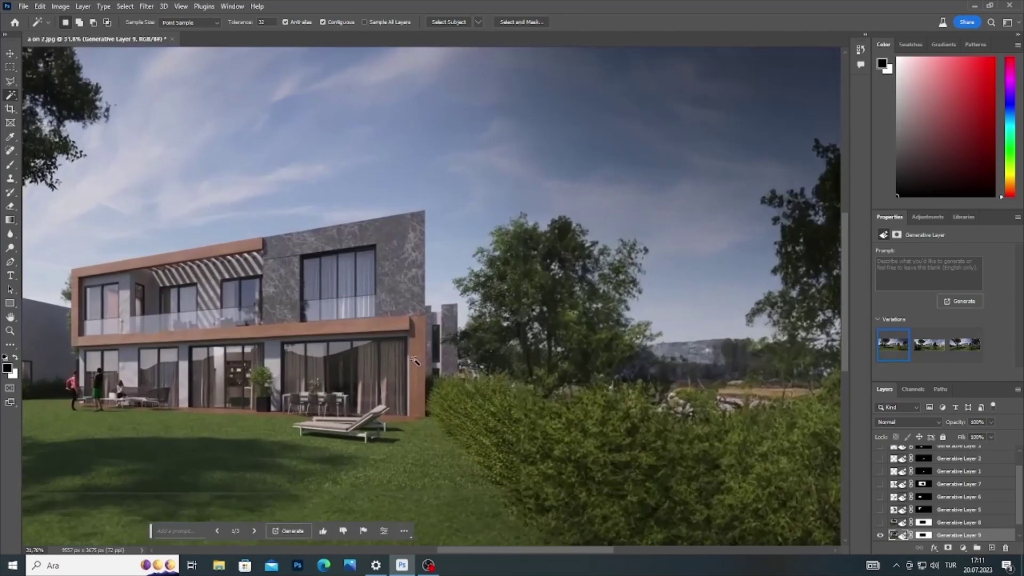
scroll(165, 386, "down", 3)
scroll(53, 378, "up", 2)
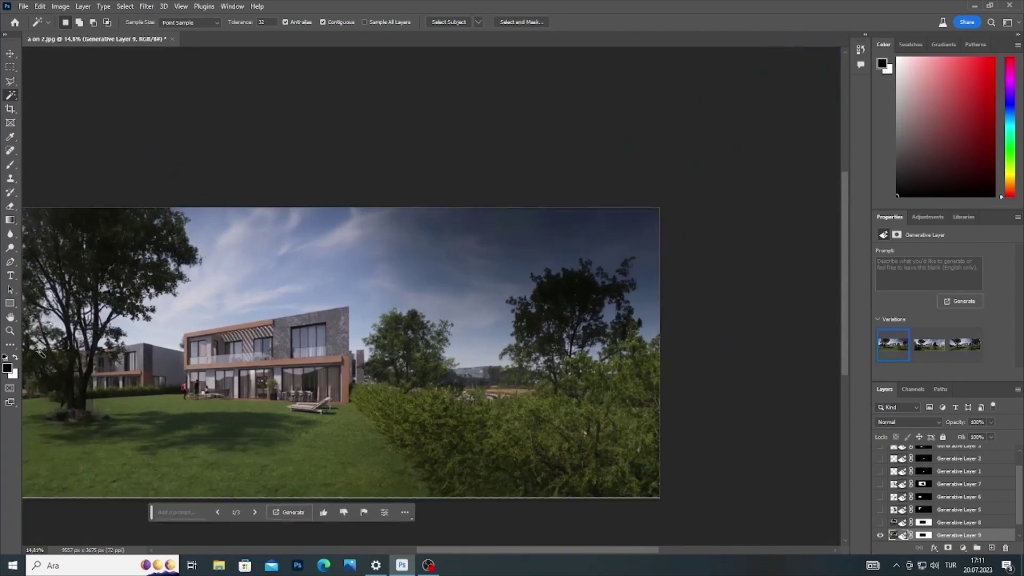
scroll(166, 383, "down", 3)
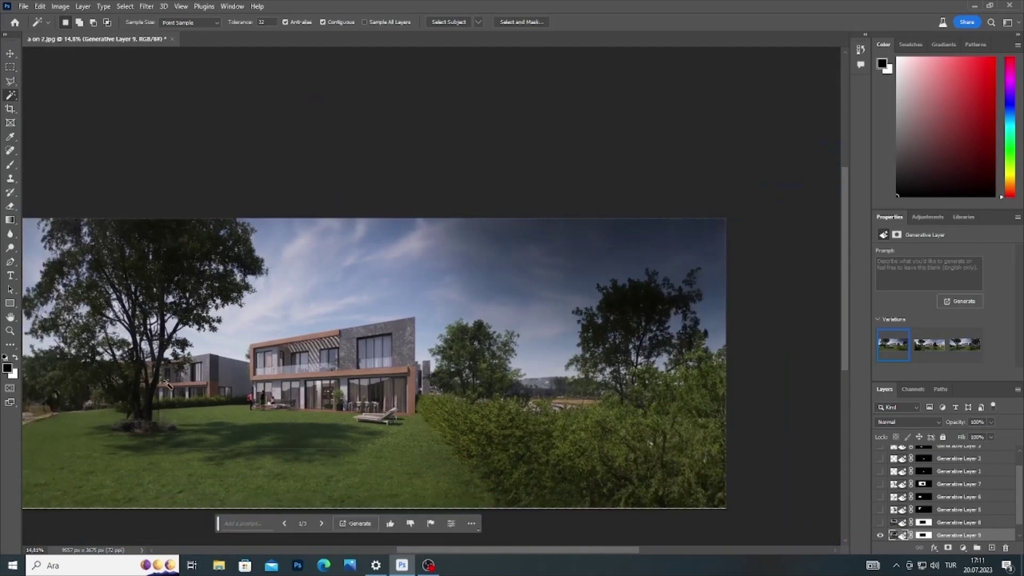
scroll(190, 389, "down", 1)
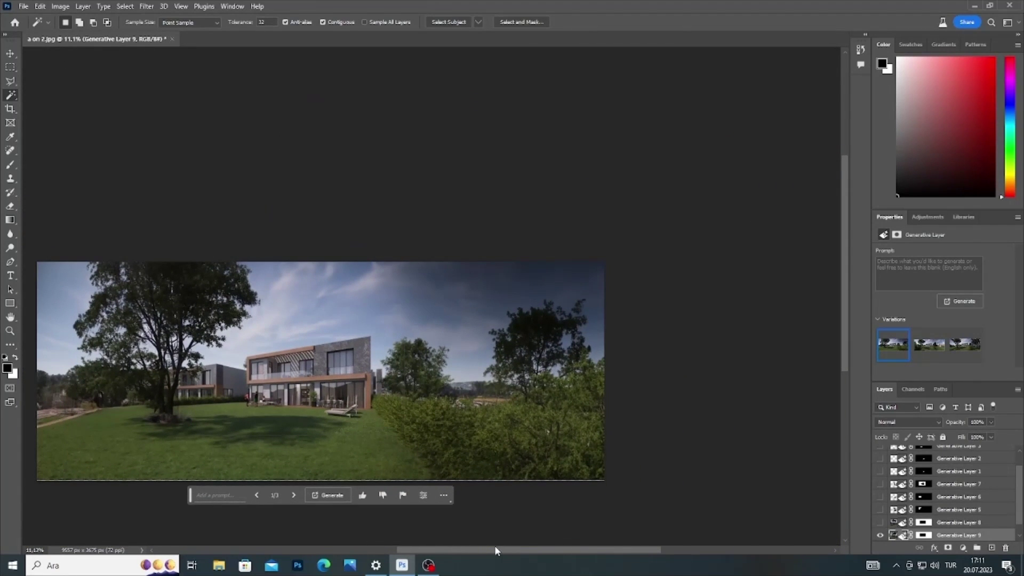
left_click_drag(494, 550, 455, 552)
scroll(478, 429, "up", 2)
scroll(478, 426, "up", 3)
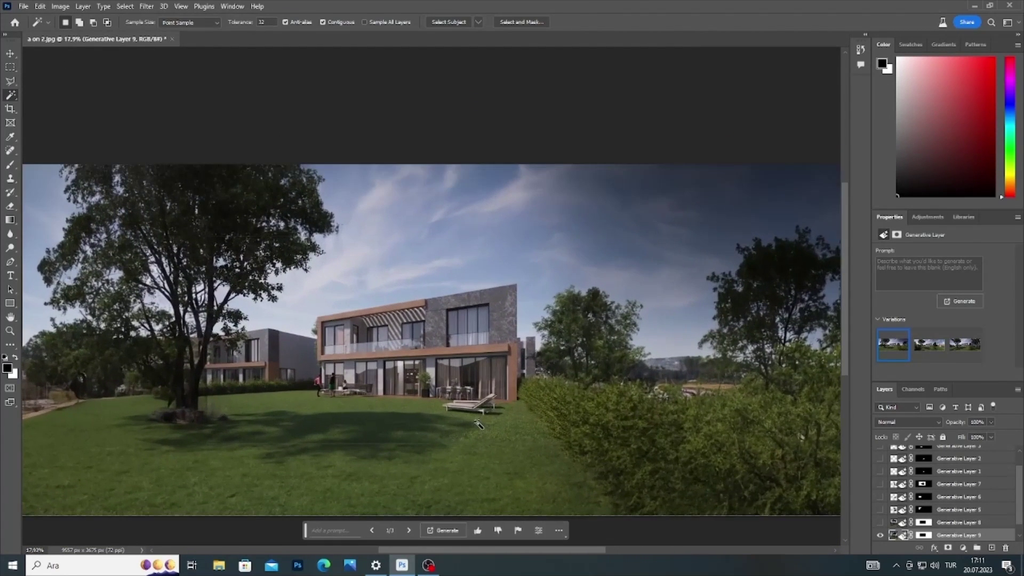
scroll(478, 425, "down", 1)
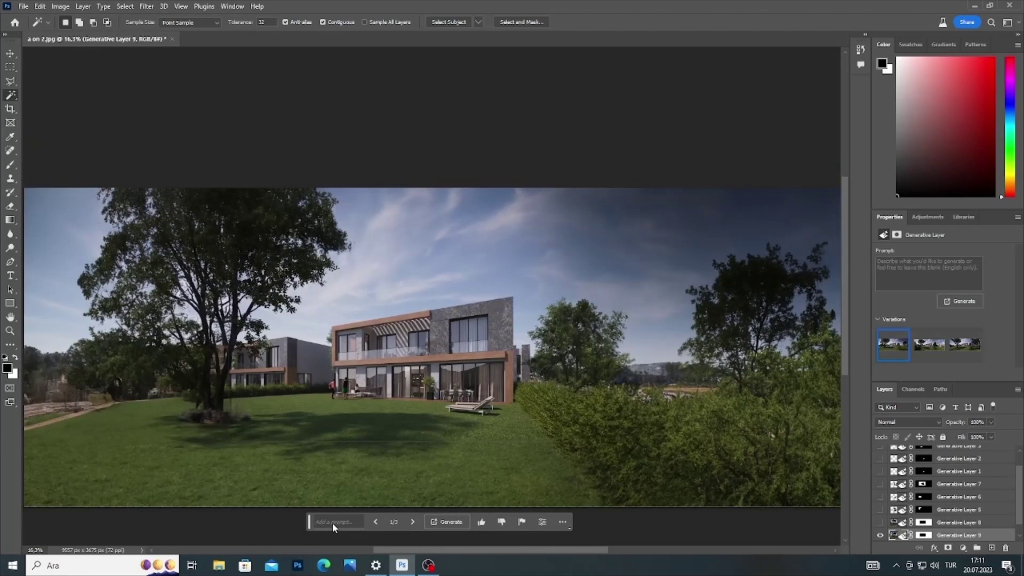
Step: Generate surroundings from the prompt 'add central park' and browse to the fourth variation
left_click(334, 523)
type("add central park")
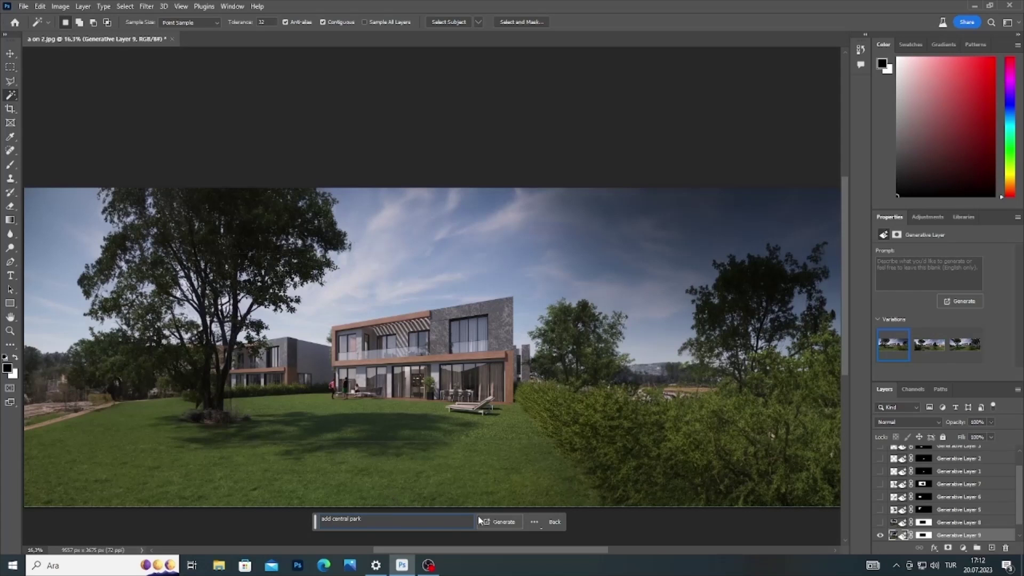
left_click(491, 520)
scroll(629, 334, "down", 2)
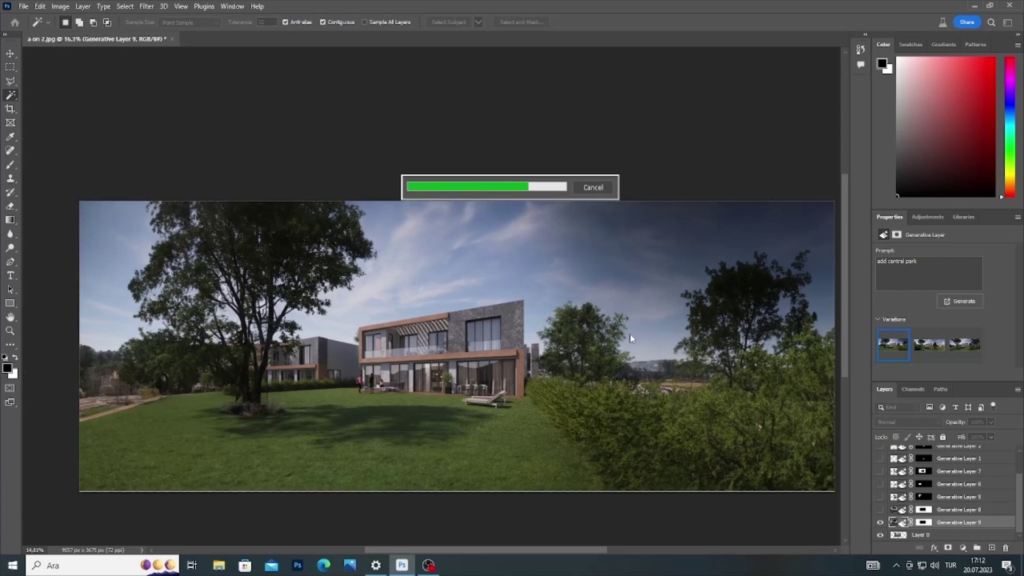
scroll(629, 333, "down", 1)
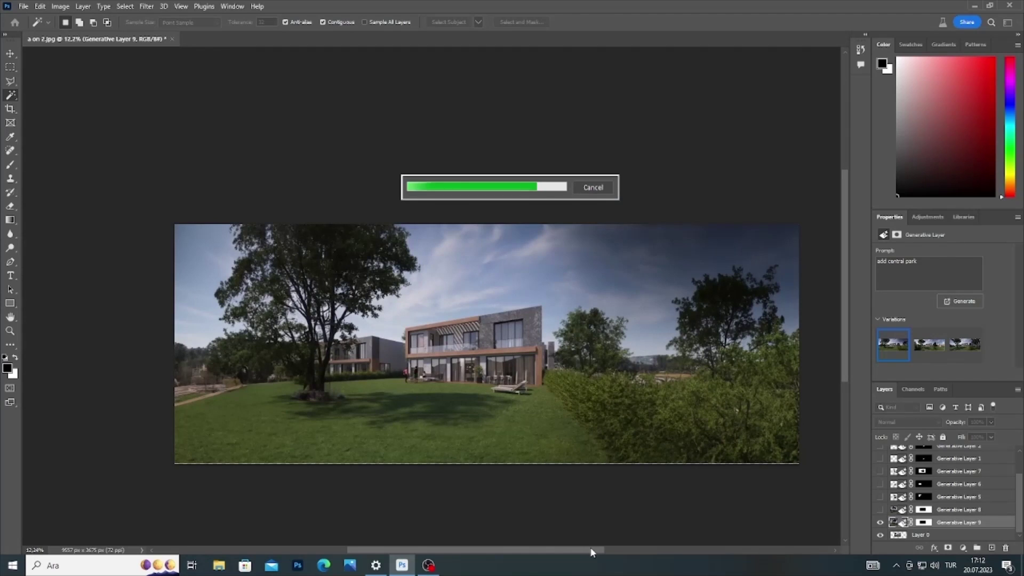
left_click_drag(590, 549, 605, 548)
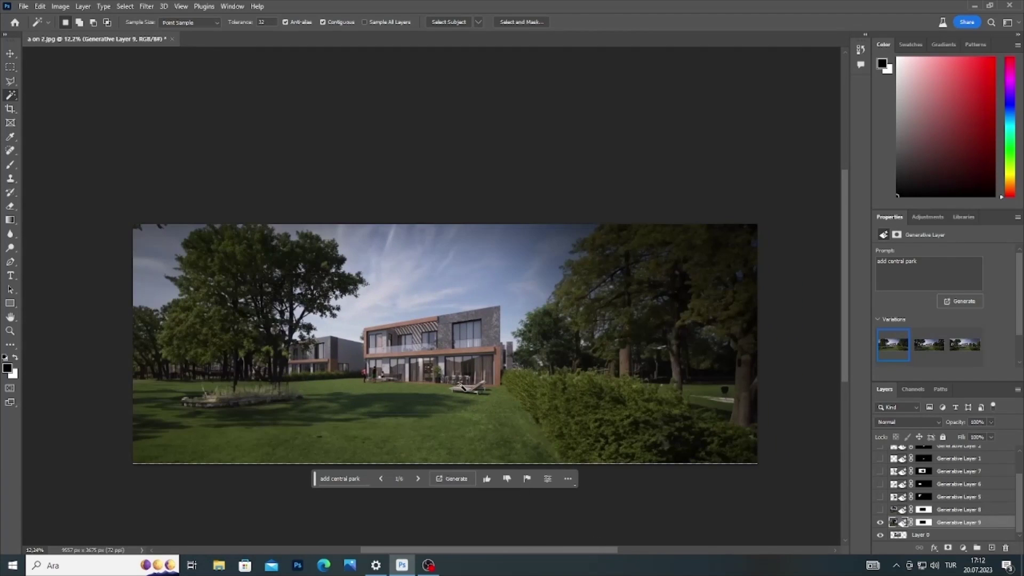
scroll(408, 414, "up", 1)
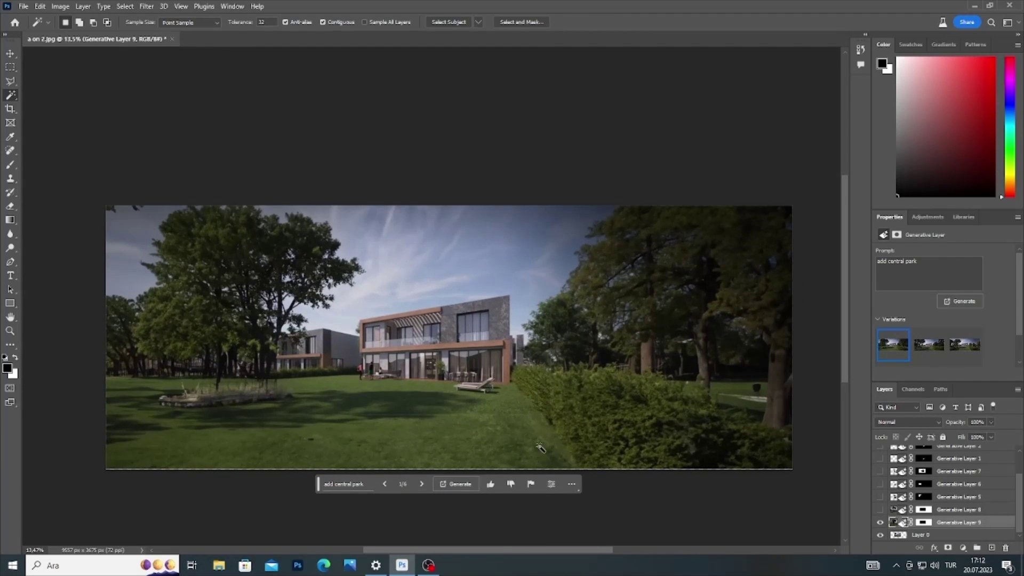
left_click(421, 483)
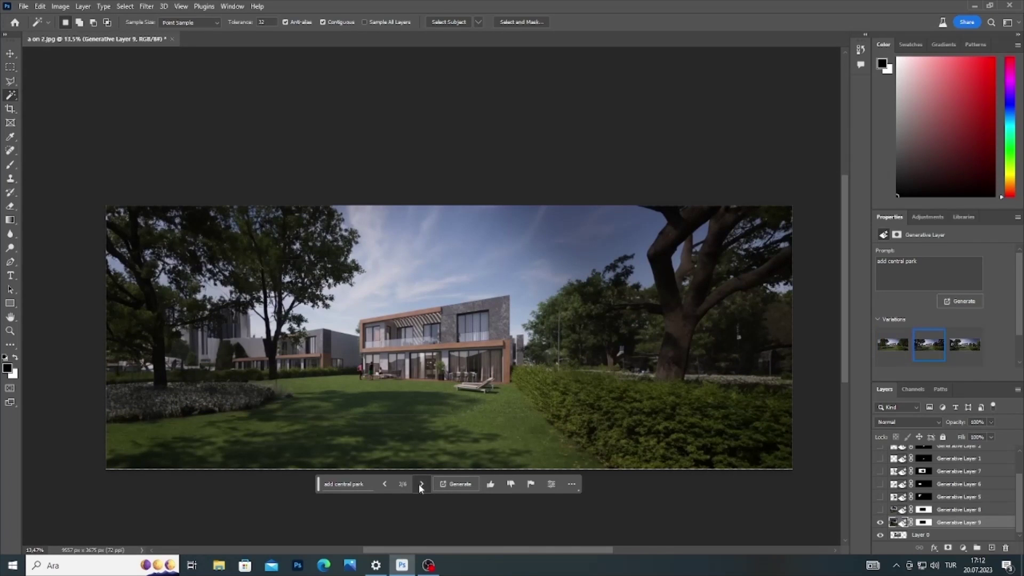
left_click(421, 484)
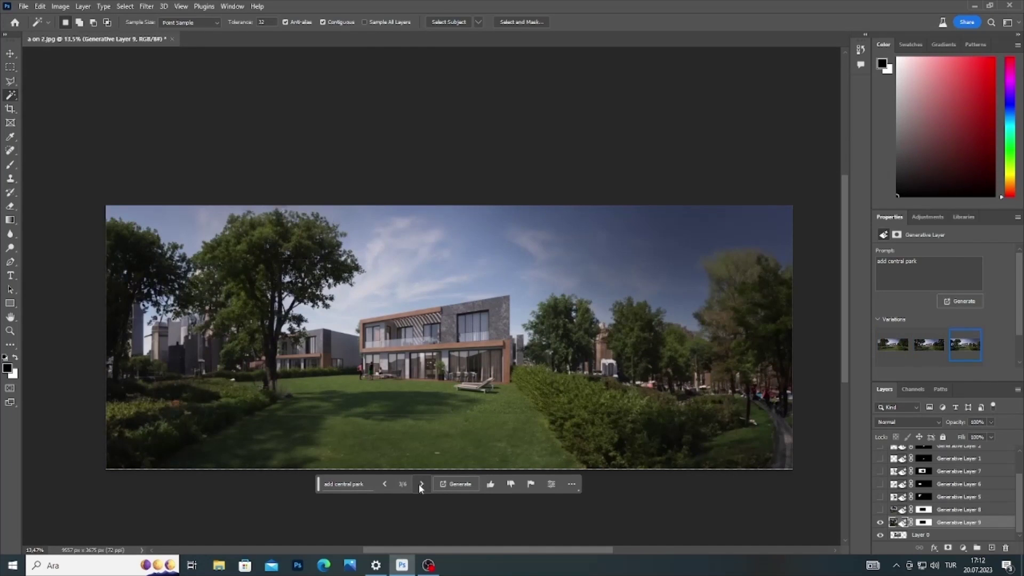
left_click(421, 484)
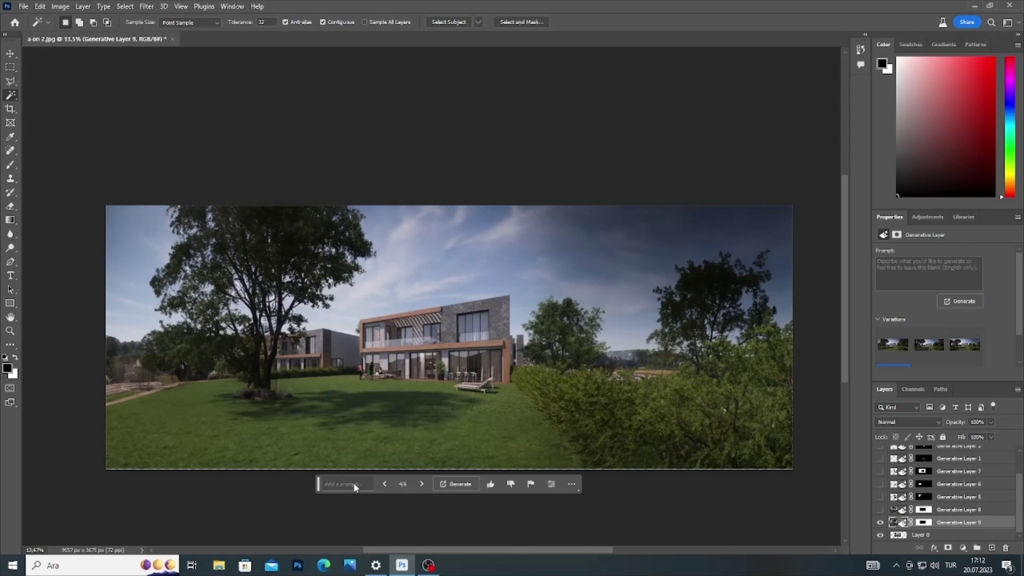
Step: Show the fifth park variation and draw a rectangular selection around the whole villa
left_click(420, 484)
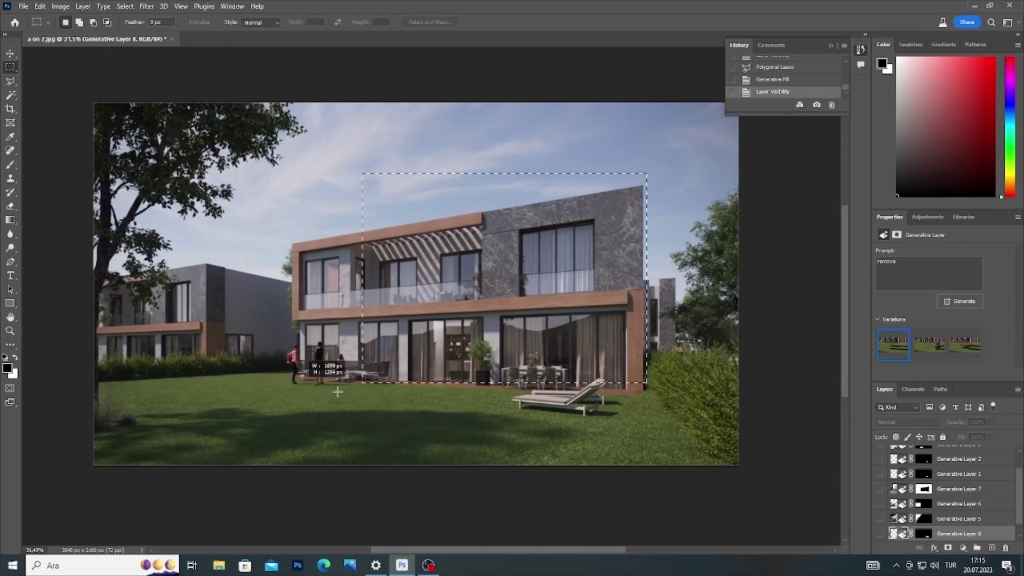
left_click_drag(336, 392, 280, 408)
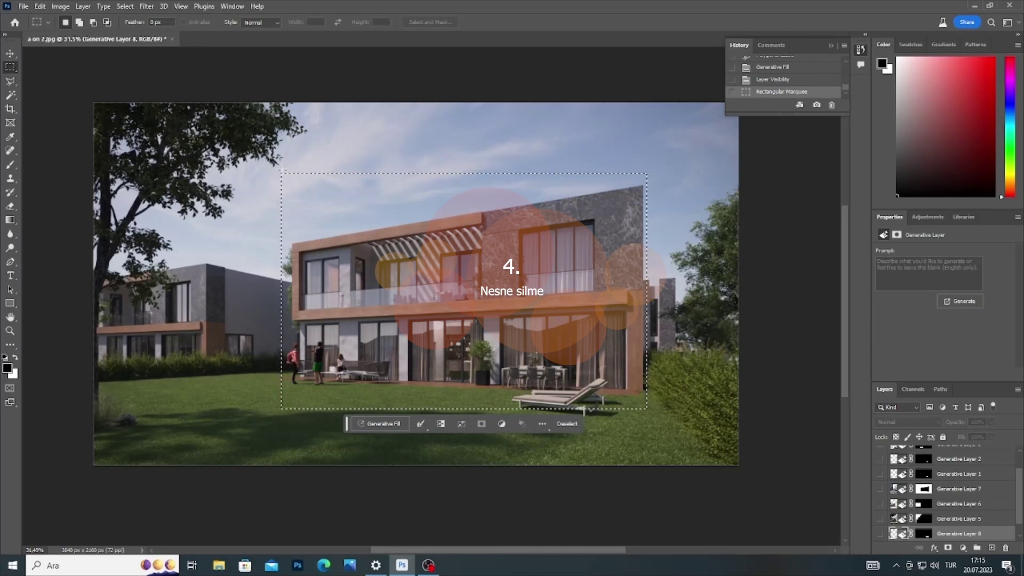
left_click_drag(282, 171, 646, 421)
Step: Run Generative Fill on the villa selection with the prompt 'remove'
left_click(368, 435)
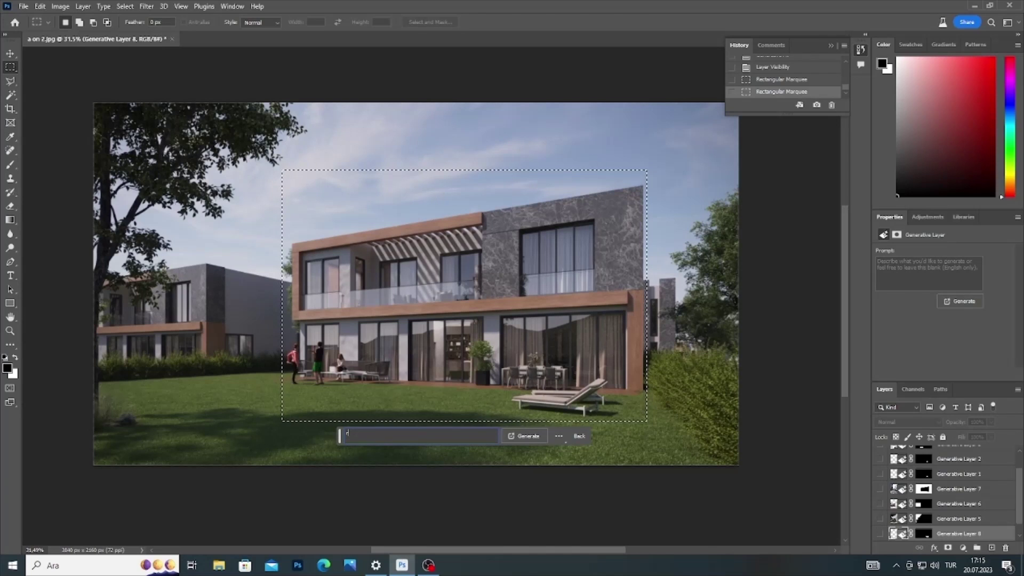
type("emove")
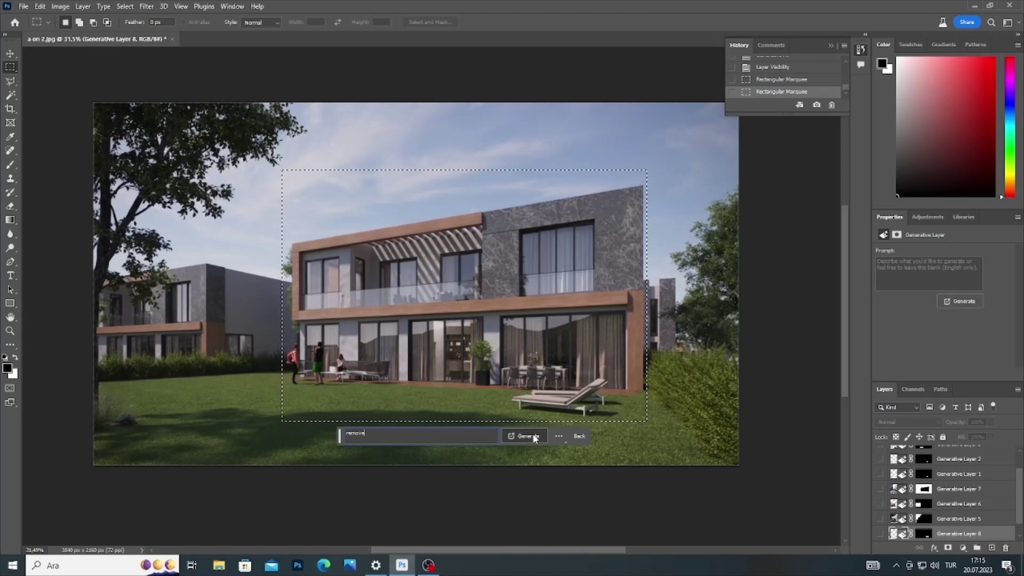
left_click(534, 437)
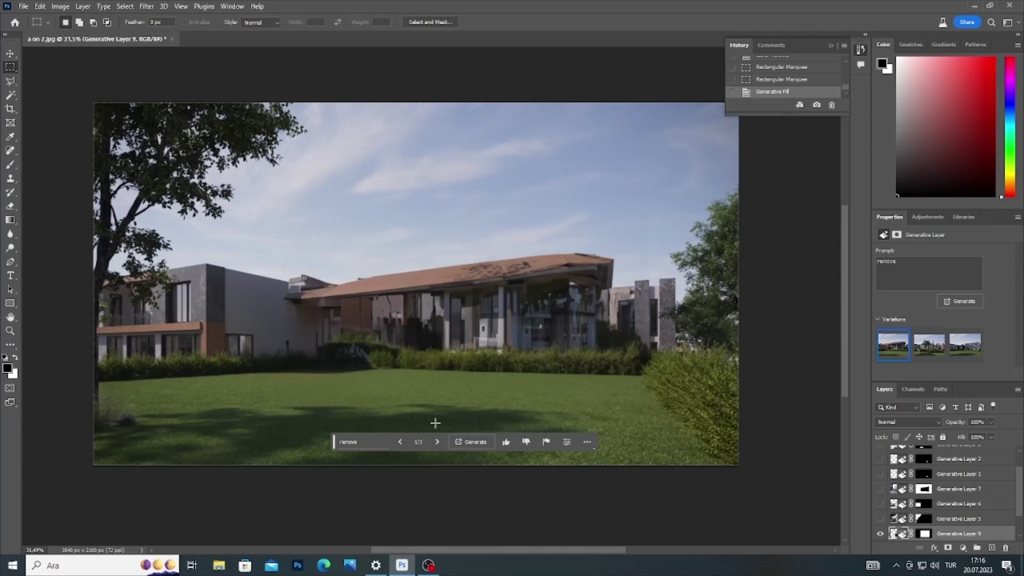
Step: Step to the third 'remove' variation, a grey boxy building where the villa stood
left_click(436, 441)
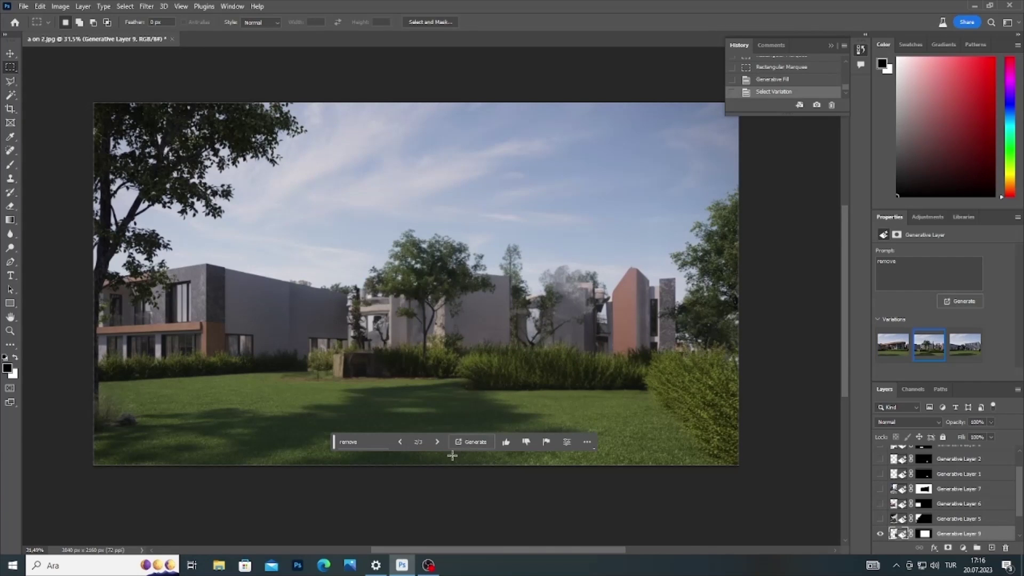
left_click(436, 443)
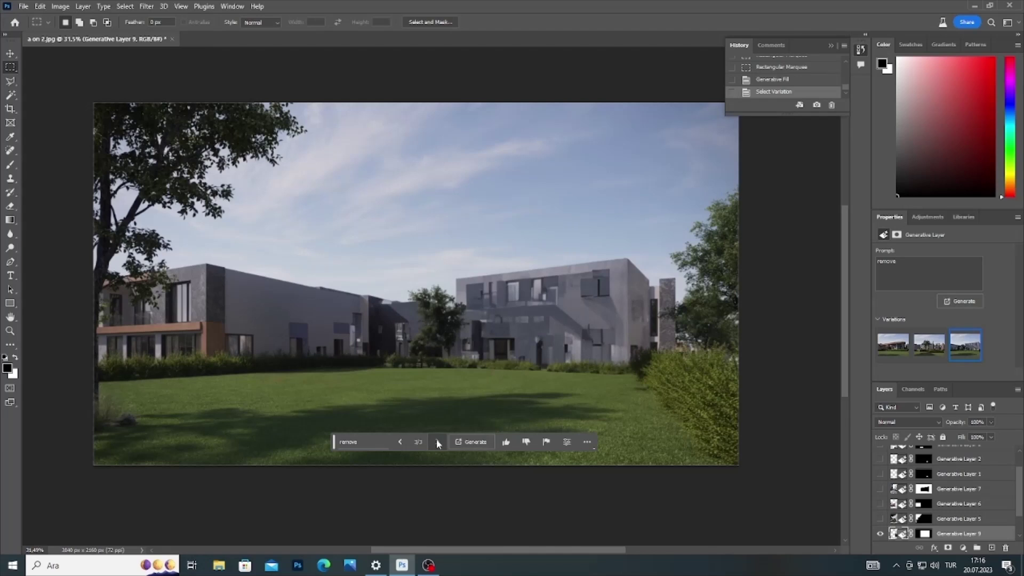